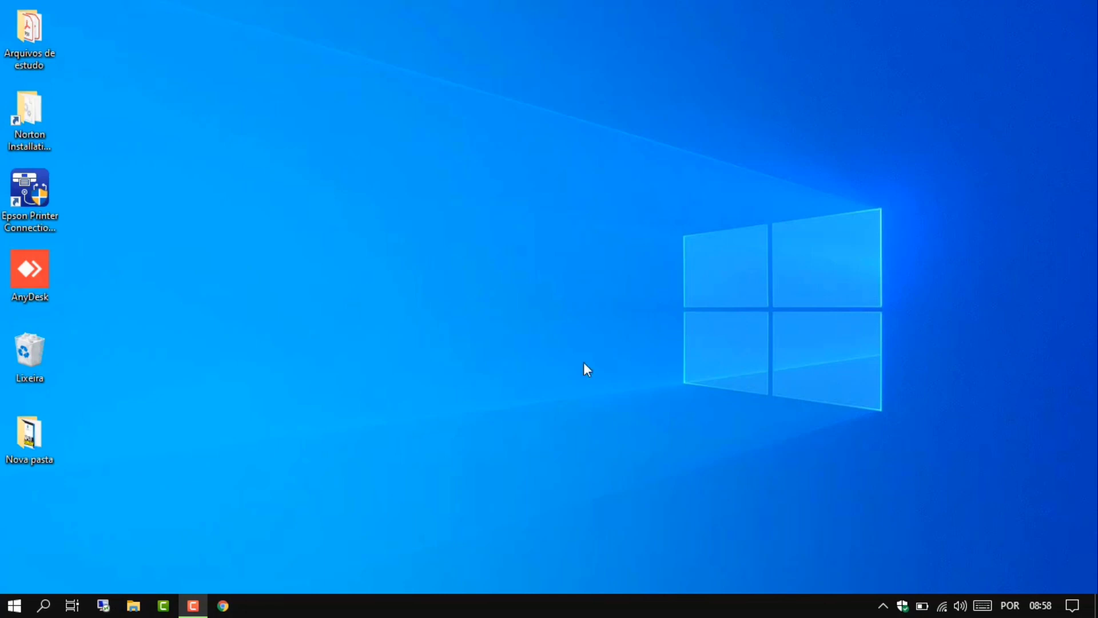
Open the Sobre page of the Sistema category in Windows Configurações
{"action": "left_click", "coordinate": [14, 606]}
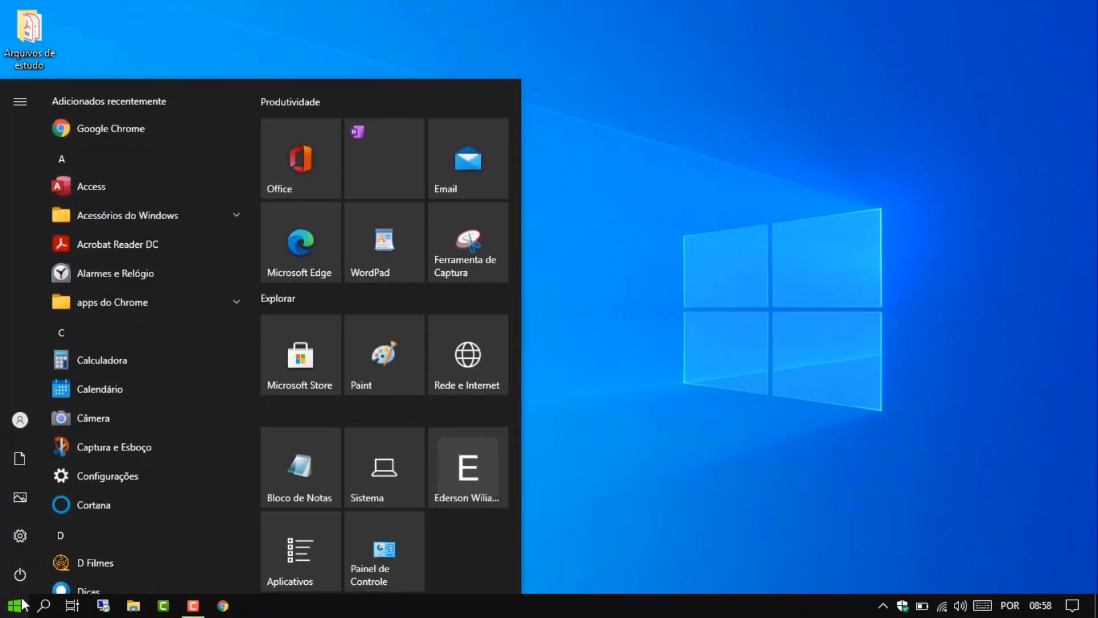
{"action": "mouse_move", "coordinate": [33, 576]}
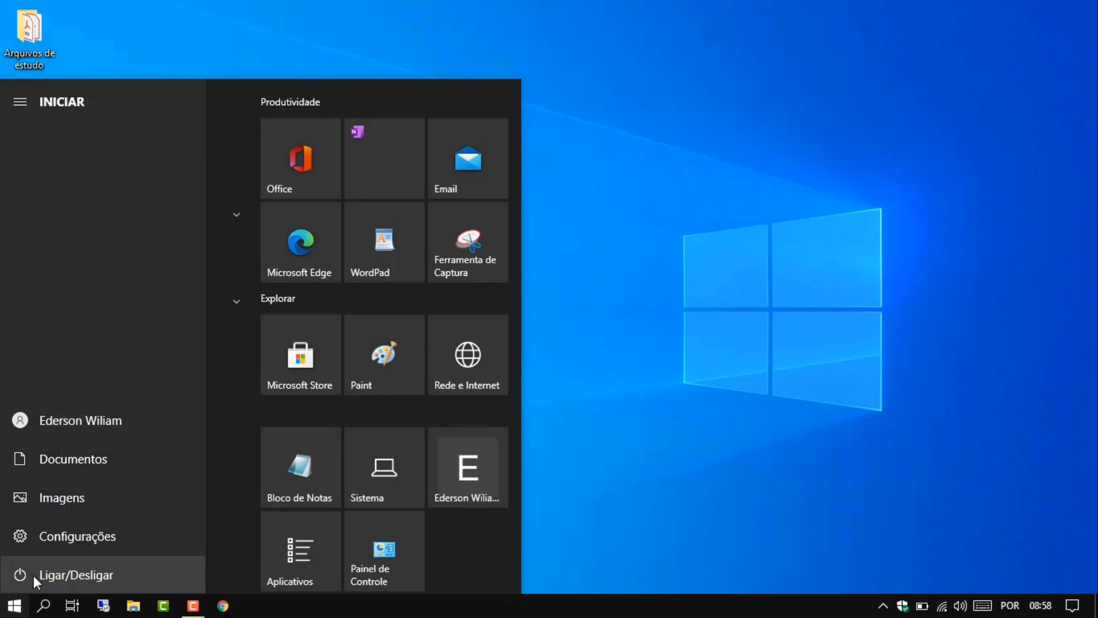
{"action": "left_click", "coordinate": [141, 537]}
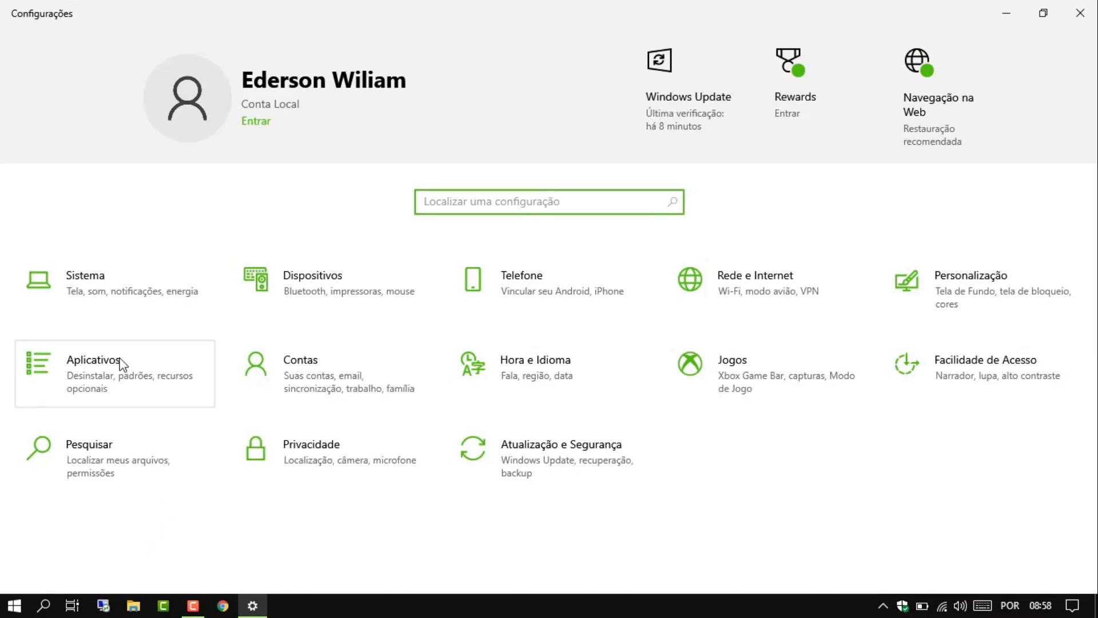
{"action": "left_click", "coordinate": [142, 284]}
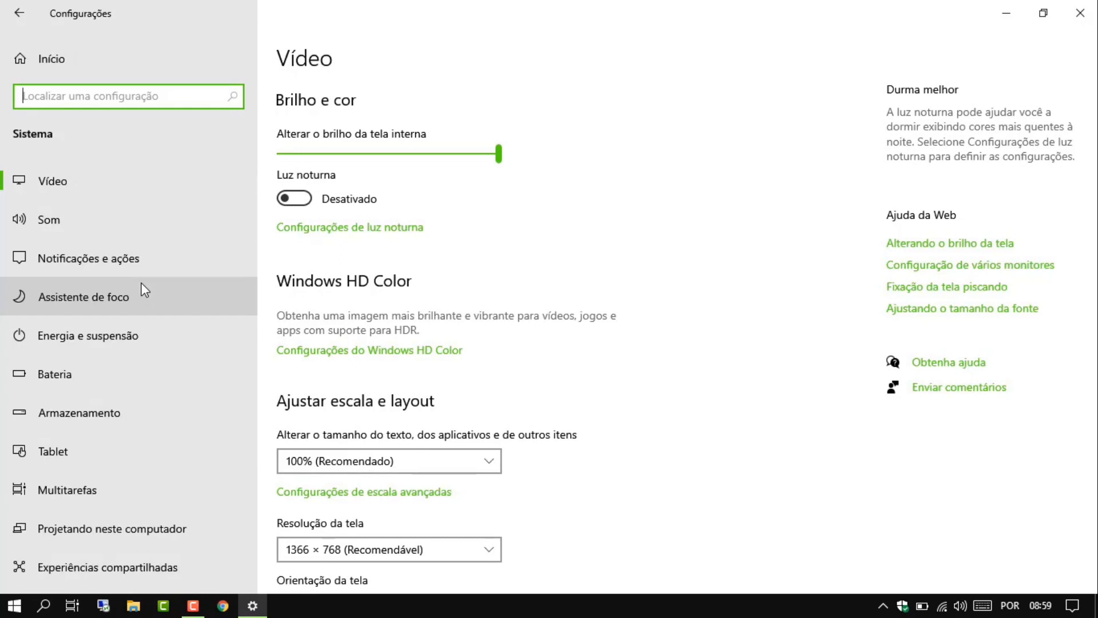
{"action": "scroll", "coordinate": [194, 342], "scroll_direction": "down", "scroll_amount": 3}
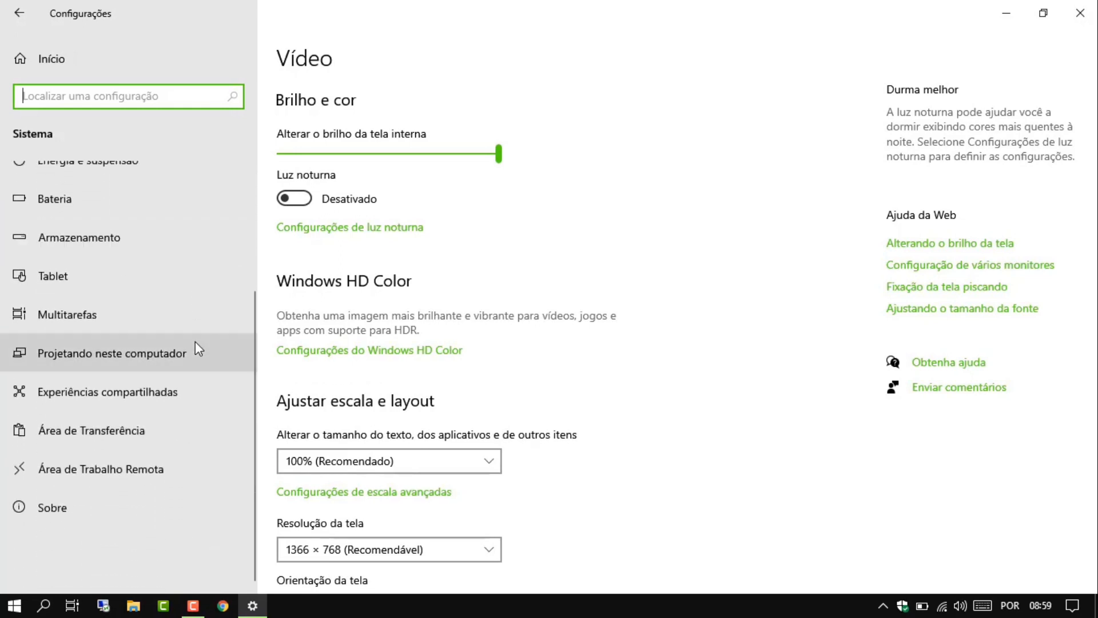
{"action": "scroll", "coordinate": [173, 321], "scroll_direction": "up", "scroll_amount": 3}
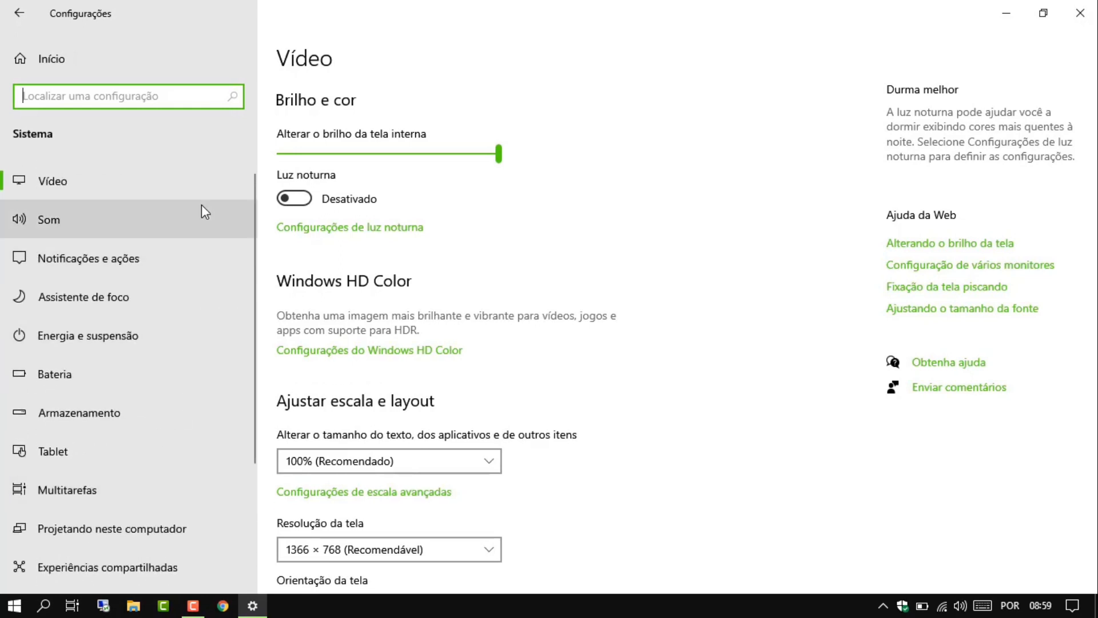
{"action": "scroll", "coordinate": [193, 336], "scroll_direction": "down", "scroll_amount": 4}
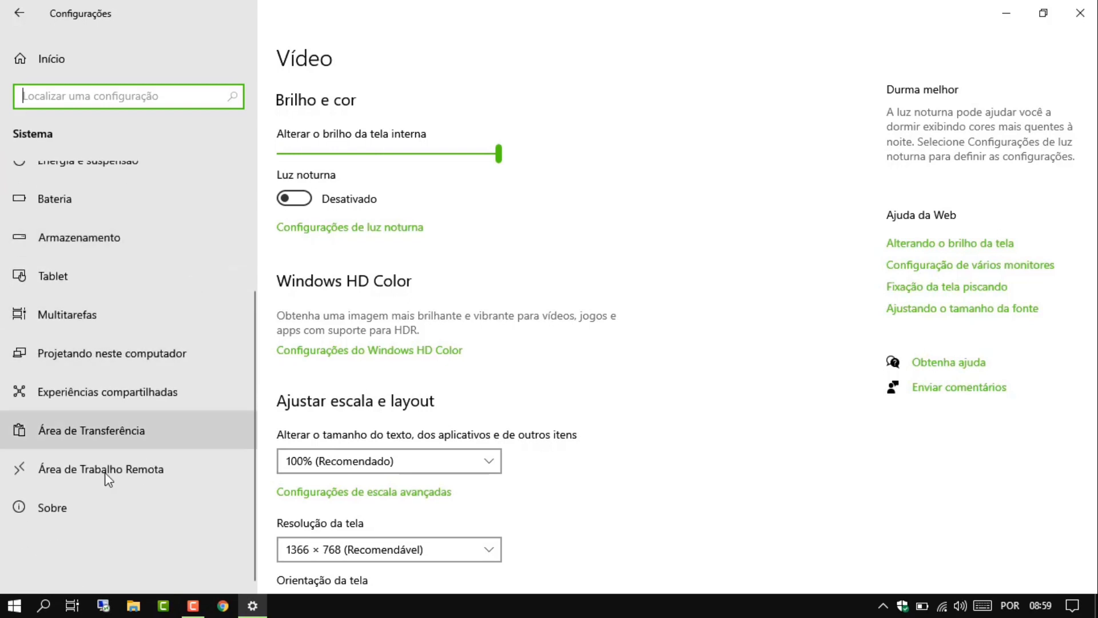
{"action": "left_click", "coordinate": [84, 497]}
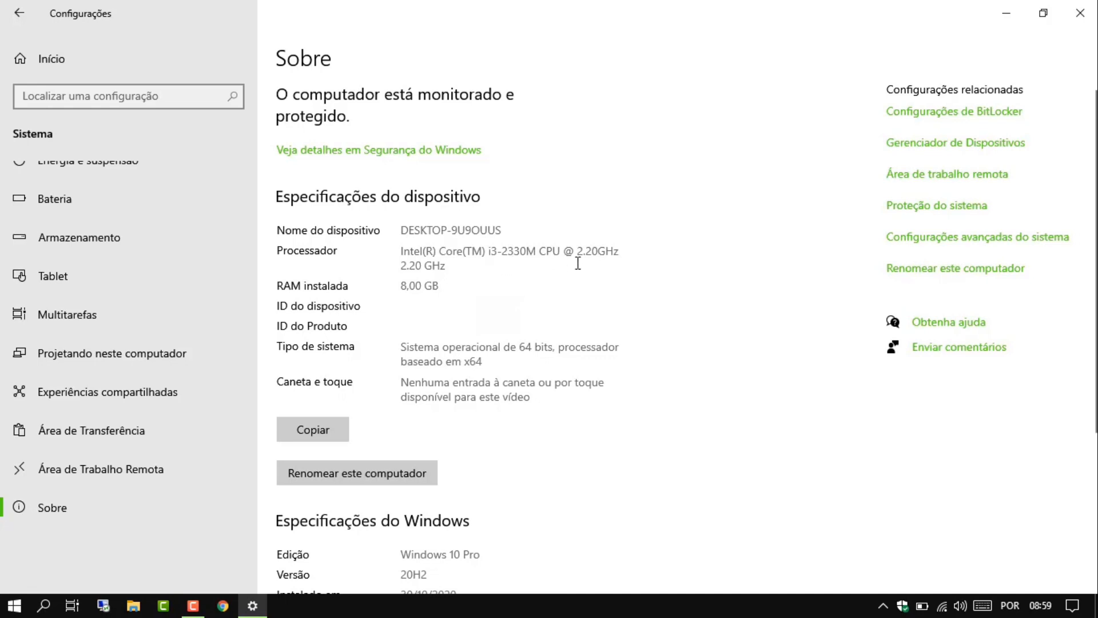
Review the device specifications and the Windows specifications on the Sobre page, and close Configurações
{"action": "scroll", "coordinate": [498, 271], "scroll_direction": "down", "scroll_amount": 3}
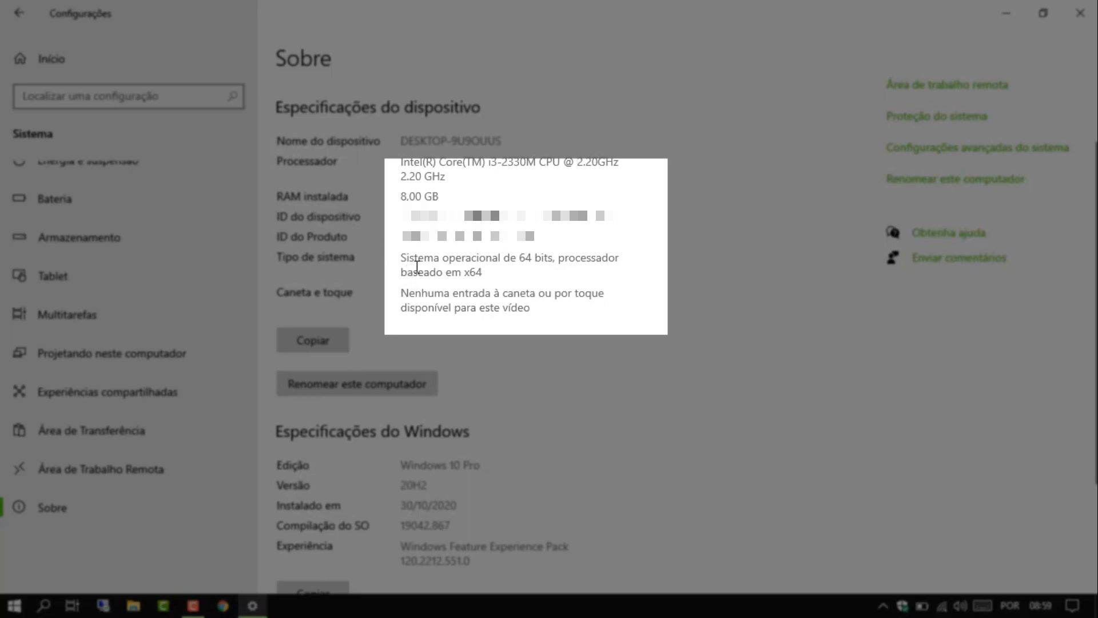
{"action": "scroll", "coordinate": [388, 274], "scroll_direction": "down", "scroll_amount": 2}
{"action": "scroll", "coordinate": [388, 270], "scroll_direction": "down", "scroll_amount": 1}
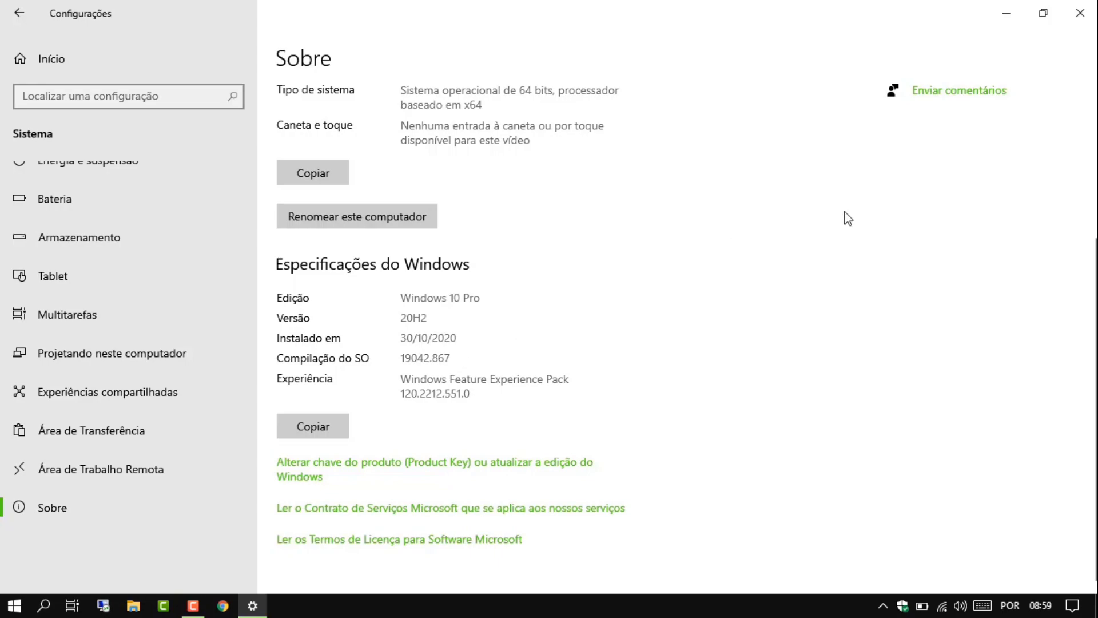
{"action": "left_click", "coordinate": [1080, 14]}
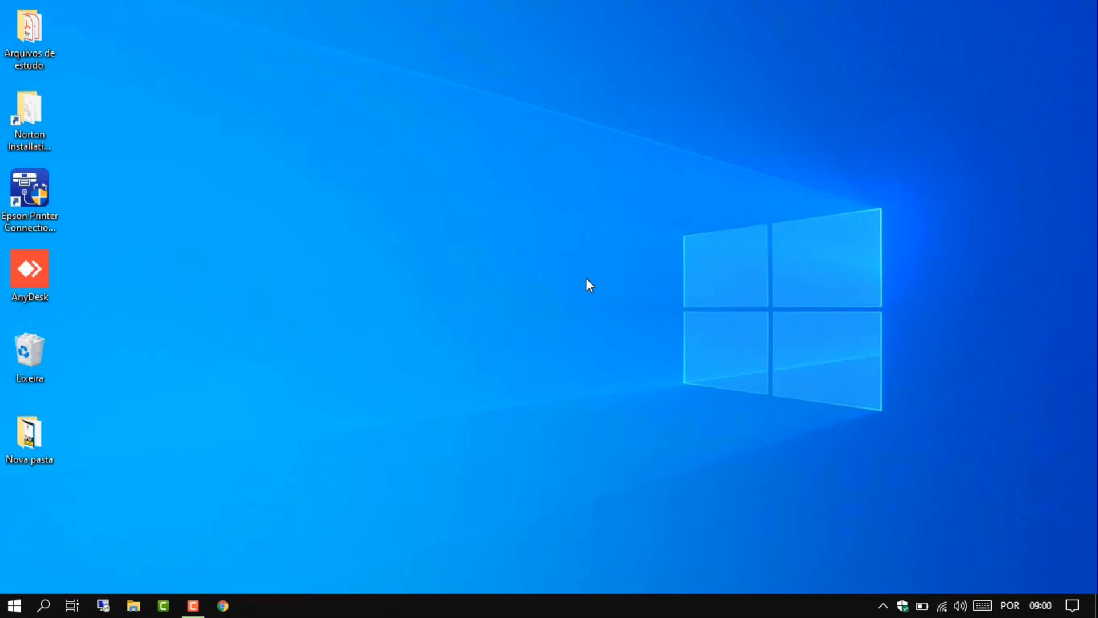
Launch the DirectX Diagnostic Tool by running the command dxdiag
{"action": "key", "text": "super+r"}
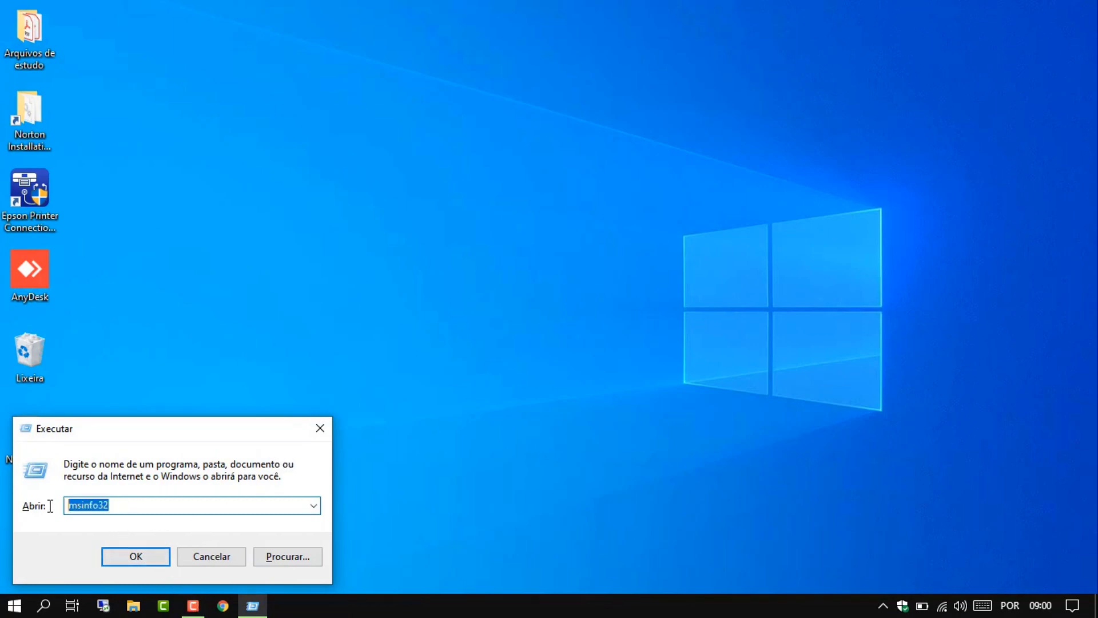
{"action": "key", "text": "BackSpace"}
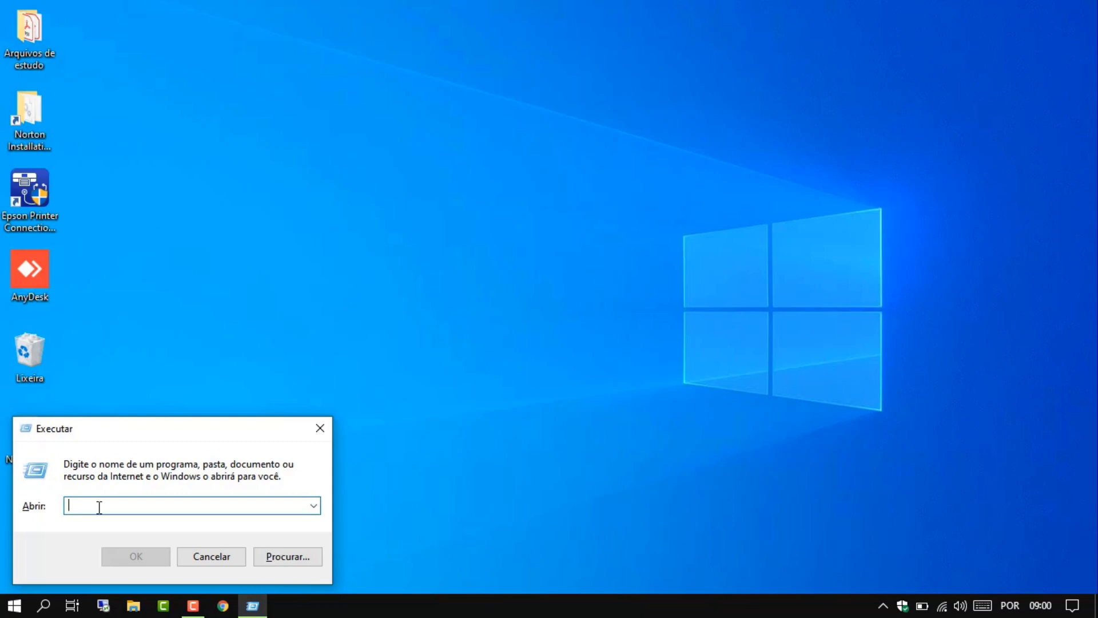
{"action": "type", "text": "dxdiad"}
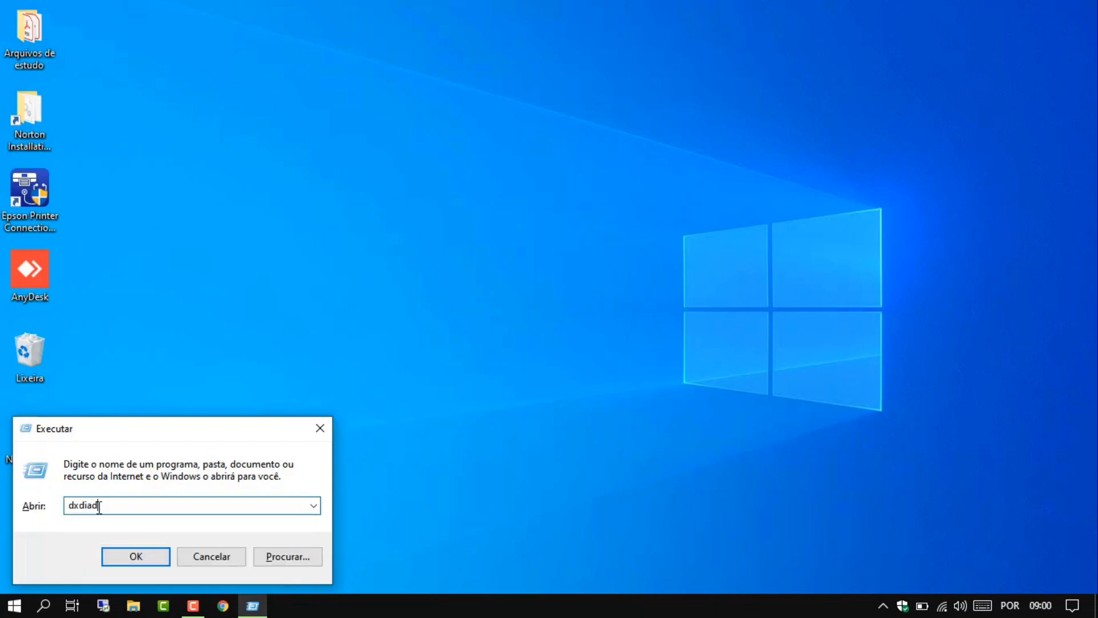
{"action": "key", "text": "BackSpace"}
{"action": "type", "text": "g"}
{"action": "left_click", "coordinate": [138, 557]}
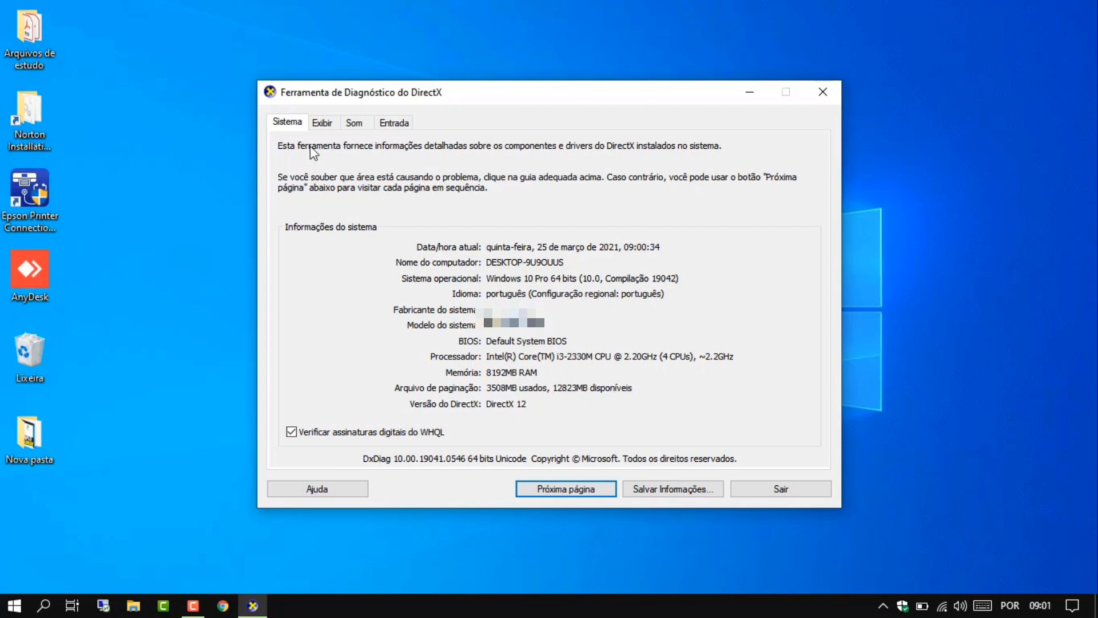
Examine the display, sound and input device details, including the USB Root Hub entry, and close the DirectX diagnostics
{"action": "left_click", "coordinate": [318, 126]}
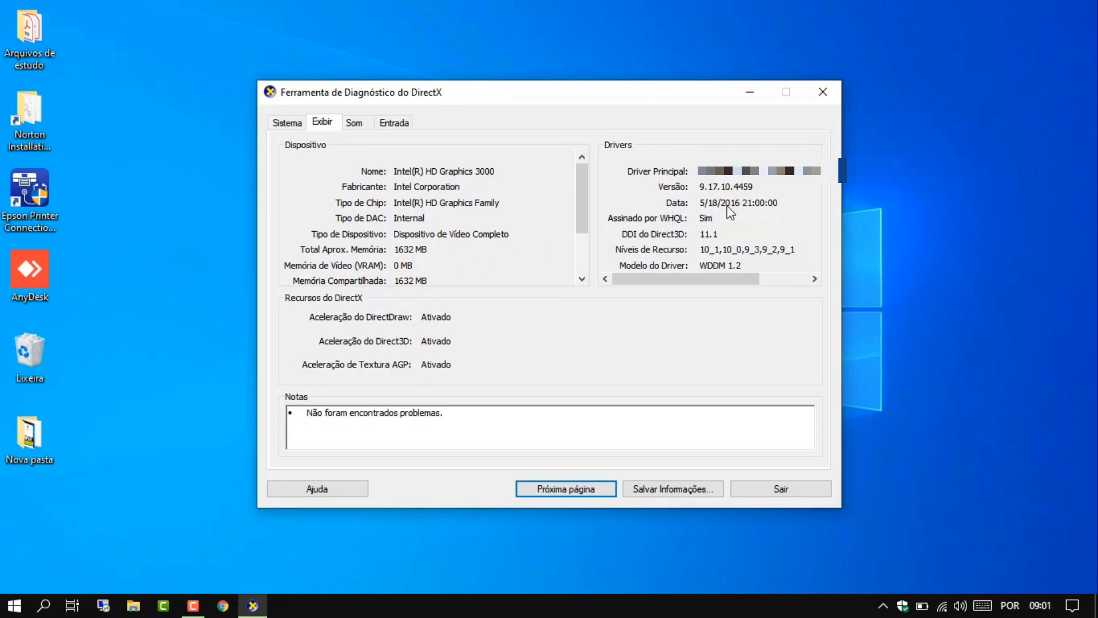
{"action": "left_click", "coordinate": [357, 123]}
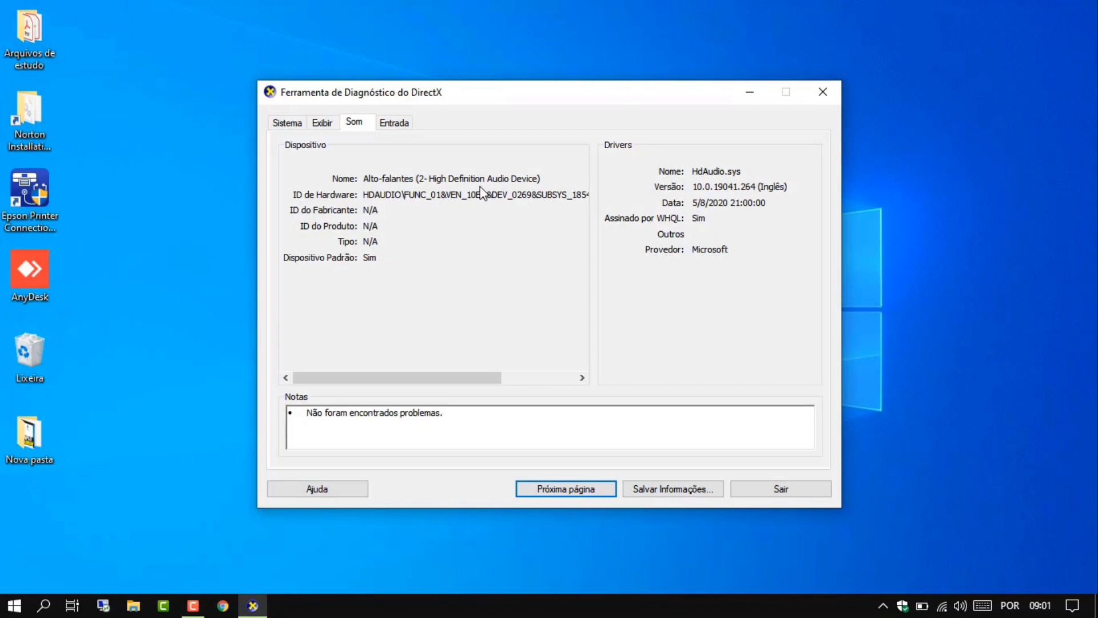
{"action": "left_click", "coordinate": [401, 125]}
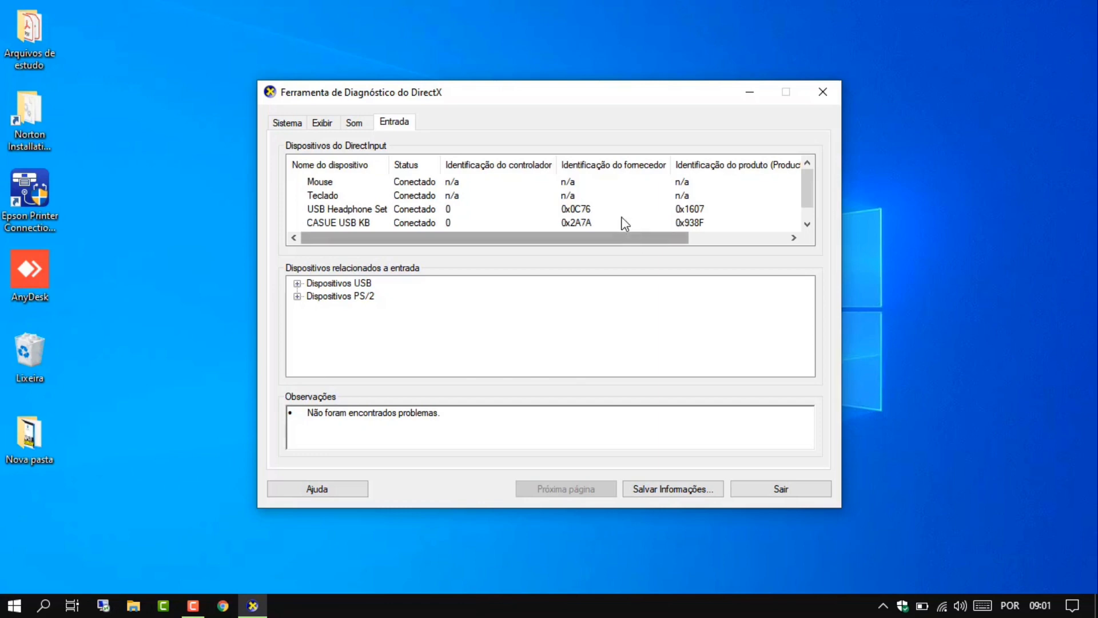
{"action": "double_click", "coordinate": [318, 286]}
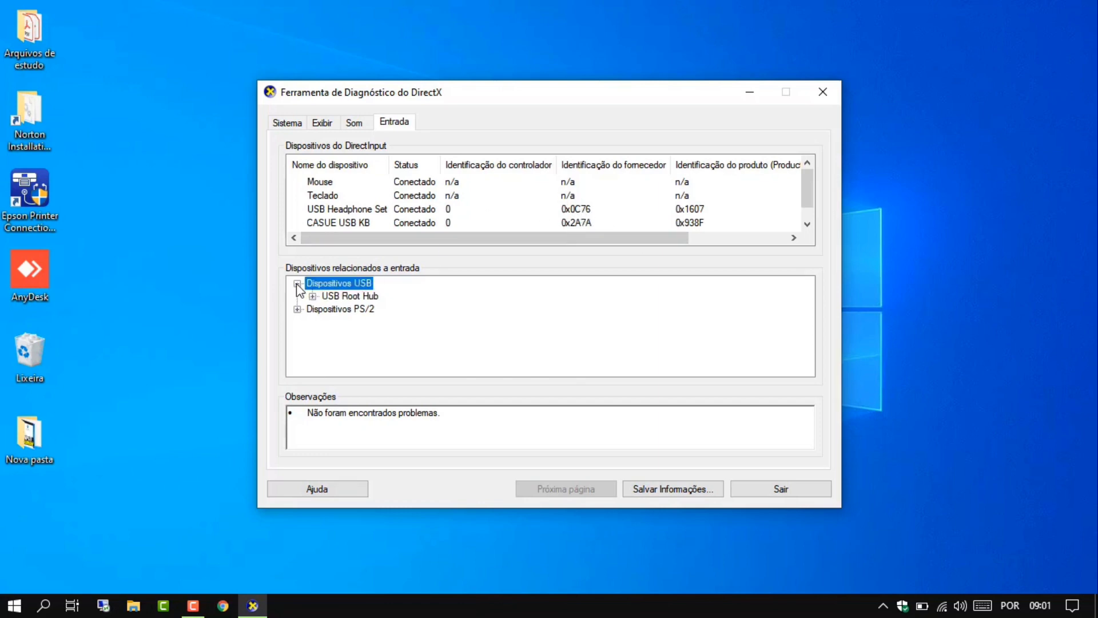
{"action": "left_click", "coordinate": [312, 296]}
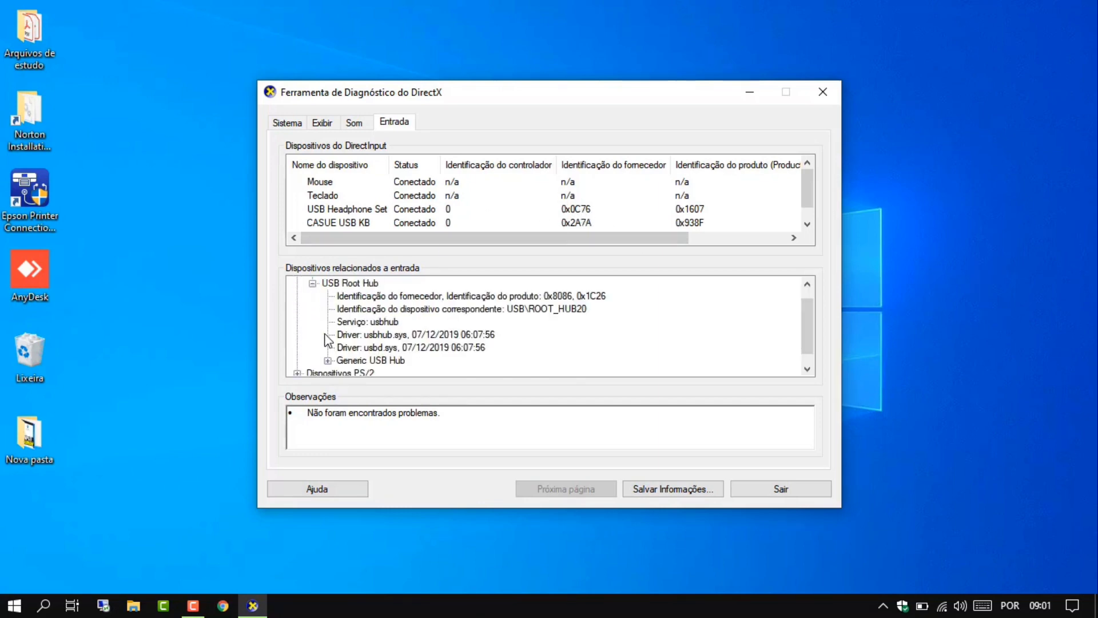
{"action": "left_click", "coordinate": [787, 490]}
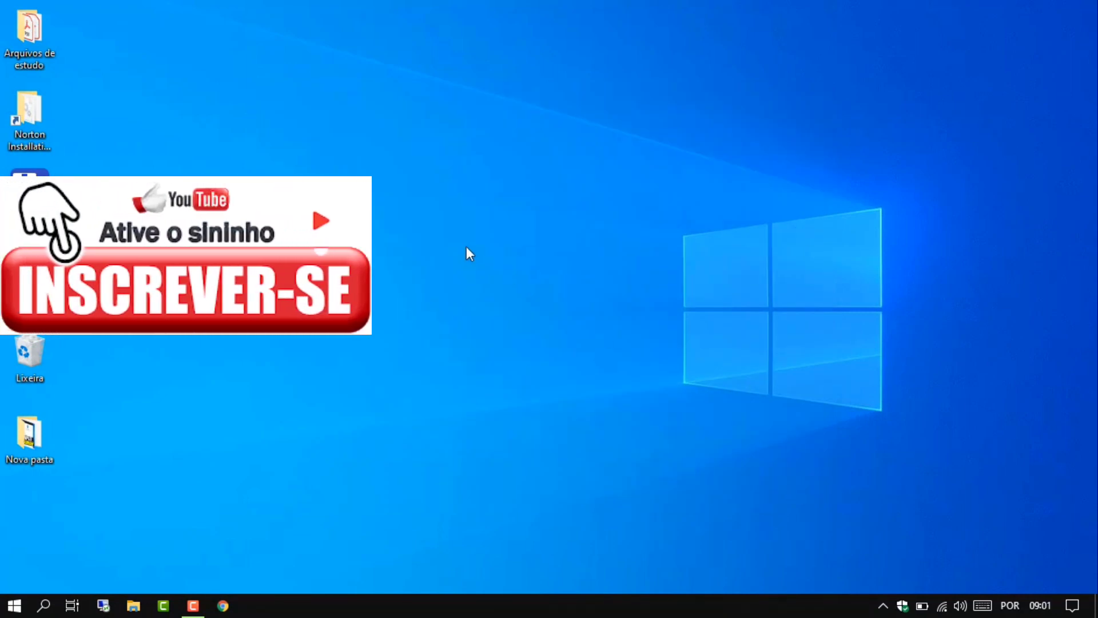
Launch the Windows system information tool by running the command msinfo32
{"action": "key", "text": "super+r"}
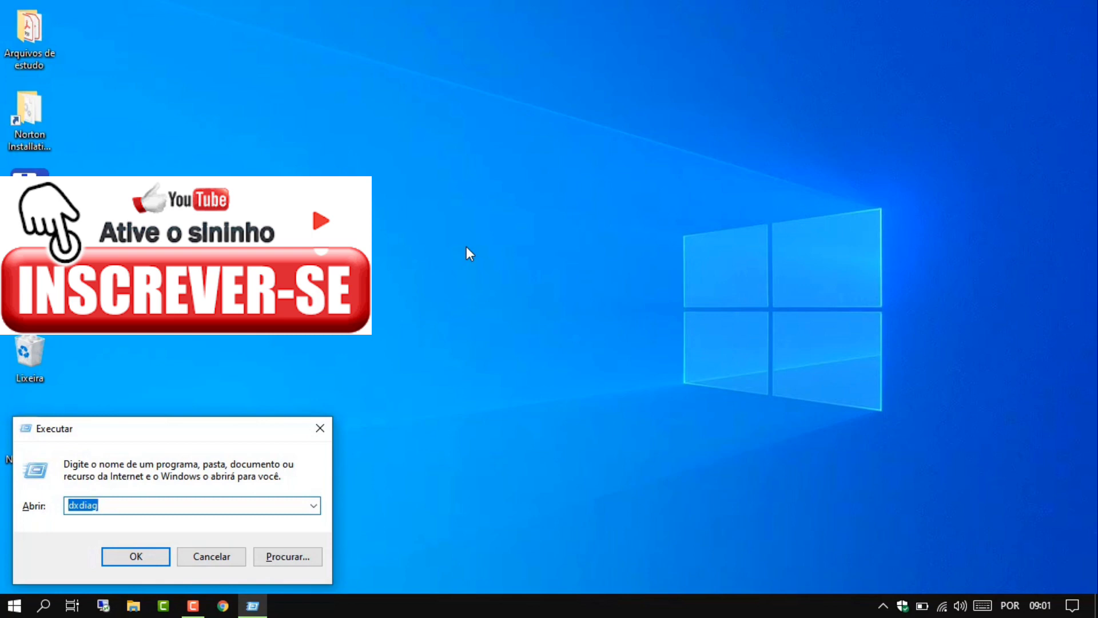
{"action": "type", "text": "ms"}
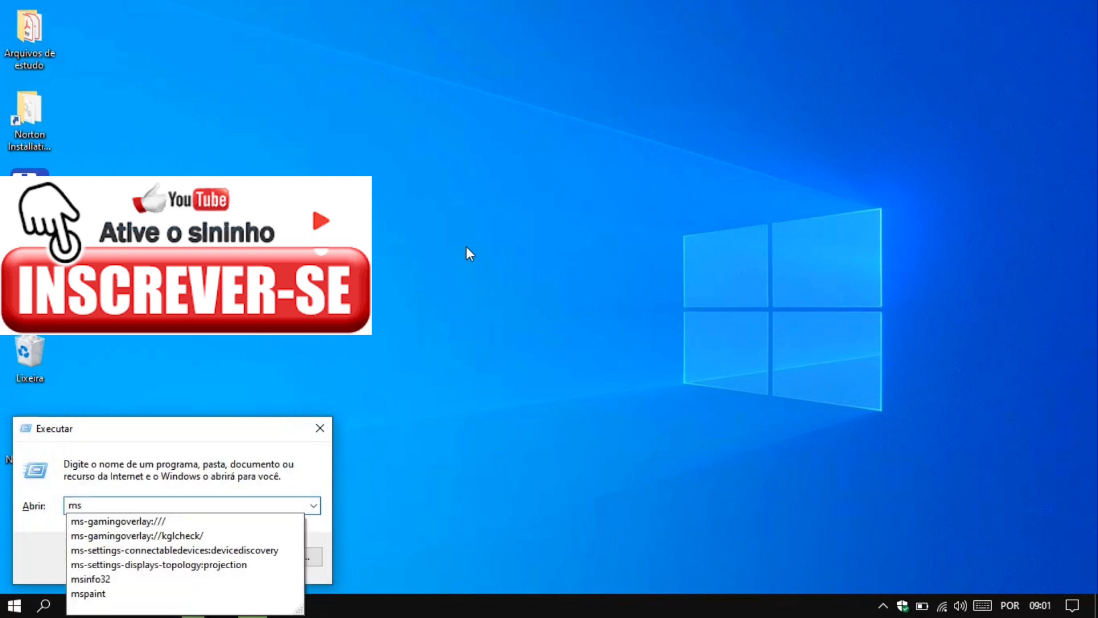
{"action": "type", "text": "info"}
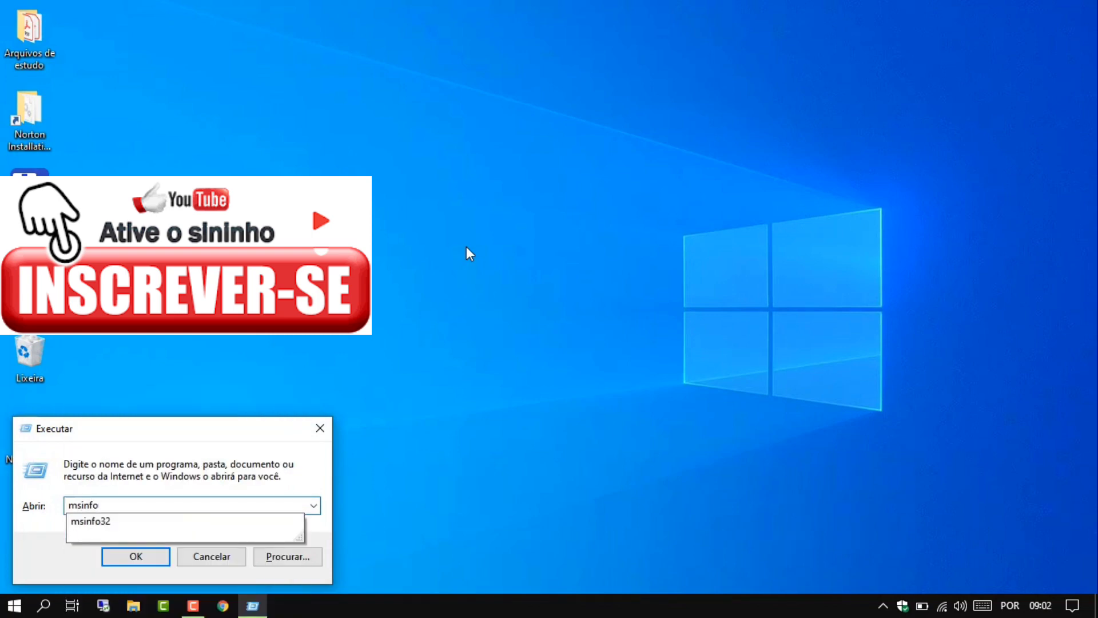
{"action": "type", "text": "32"}
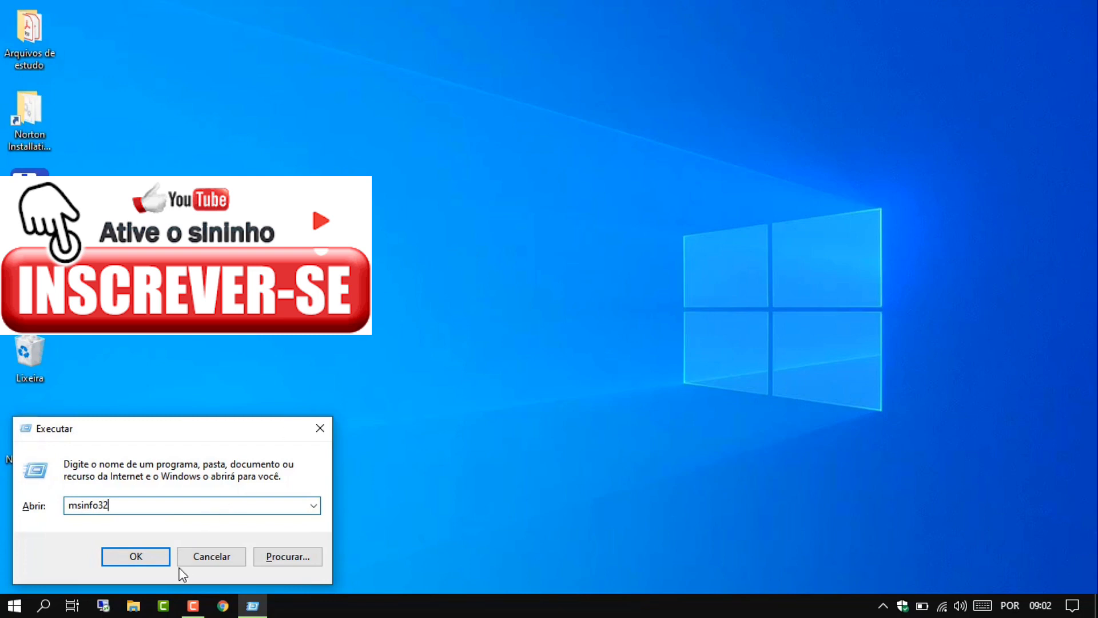
{"action": "left_click", "coordinate": [146, 557]}
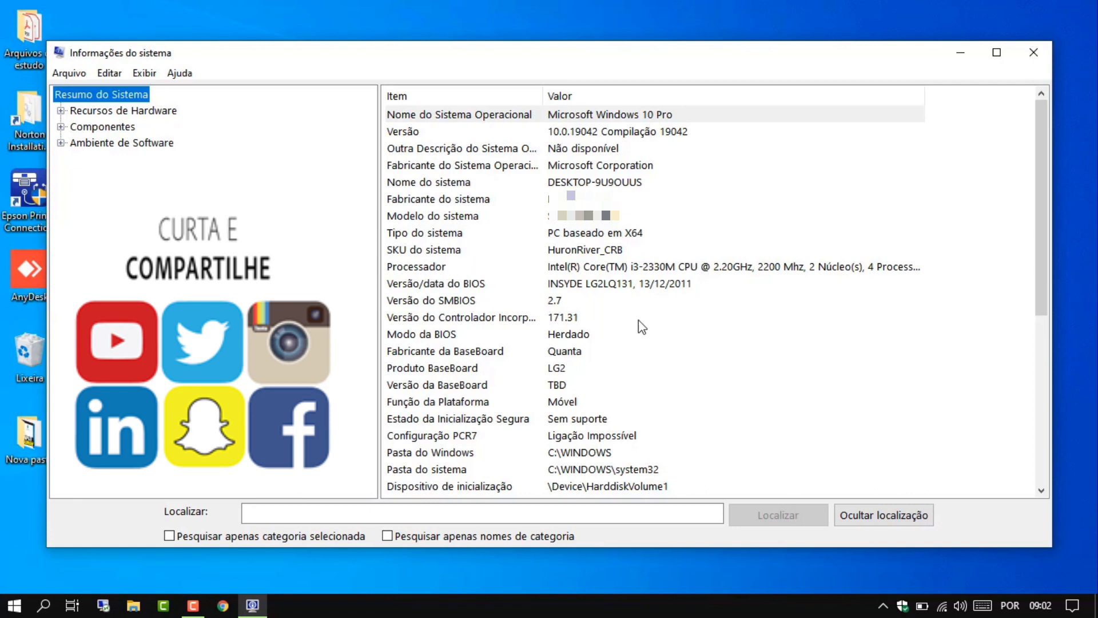
Read through the whole Resumo do Sistema list, from operating system to memory and Hyper-V entries, and close the system information window
{"action": "scroll", "coordinate": [719, 321], "scroll_direction": "down", "scroll_amount": 1}
{"action": "scroll", "coordinate": [731, 320], "scroll_direction": "down", "scroll_amount": 1}
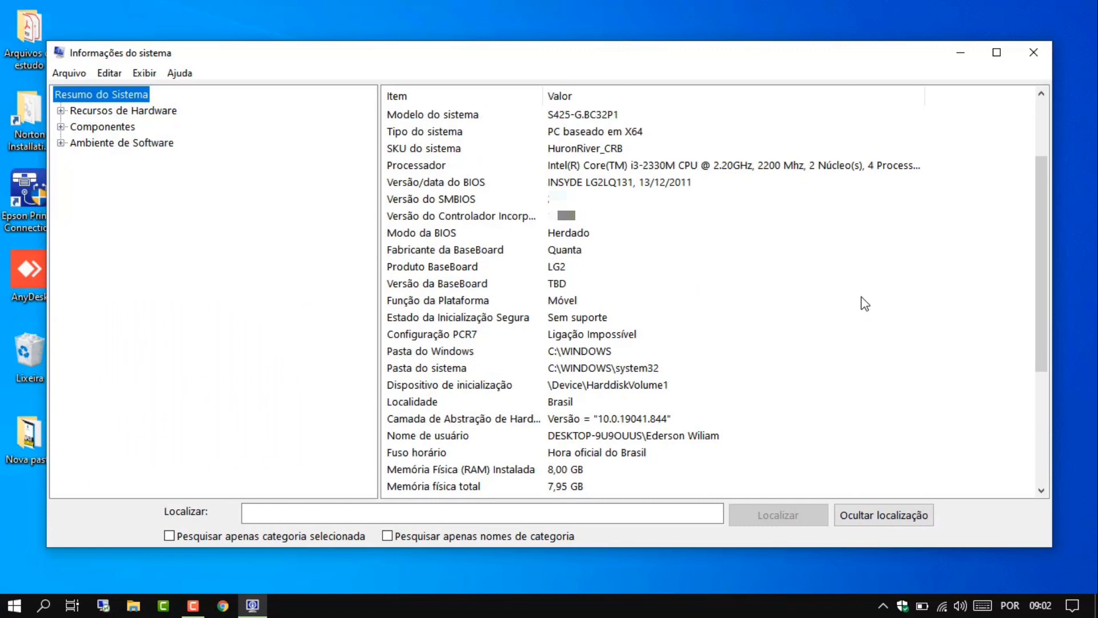
{"action": "scroll", "coordinate": [865, 303], "scroll_direction": "down", "scroll_amount": 1}
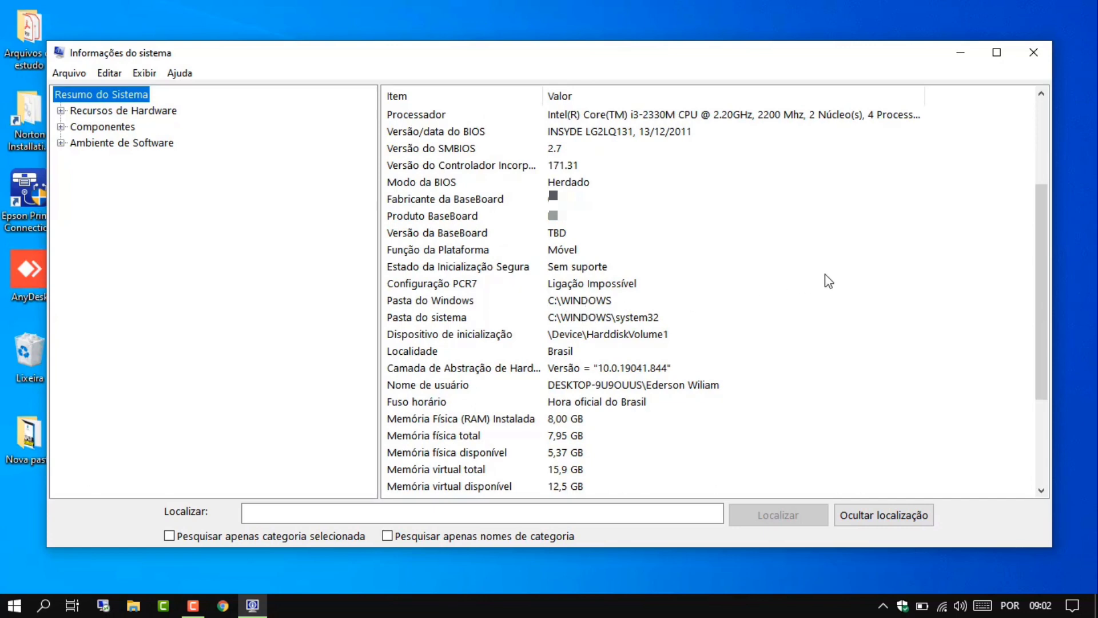
{"action": "scroll", "coordinate": [830, 282], "scroll_direction": "down", "scroll_amount": 1}
{"action": "scroll", "coordinate": [830, 283], "scroll_direction": "down", "scroll_amount": 1}
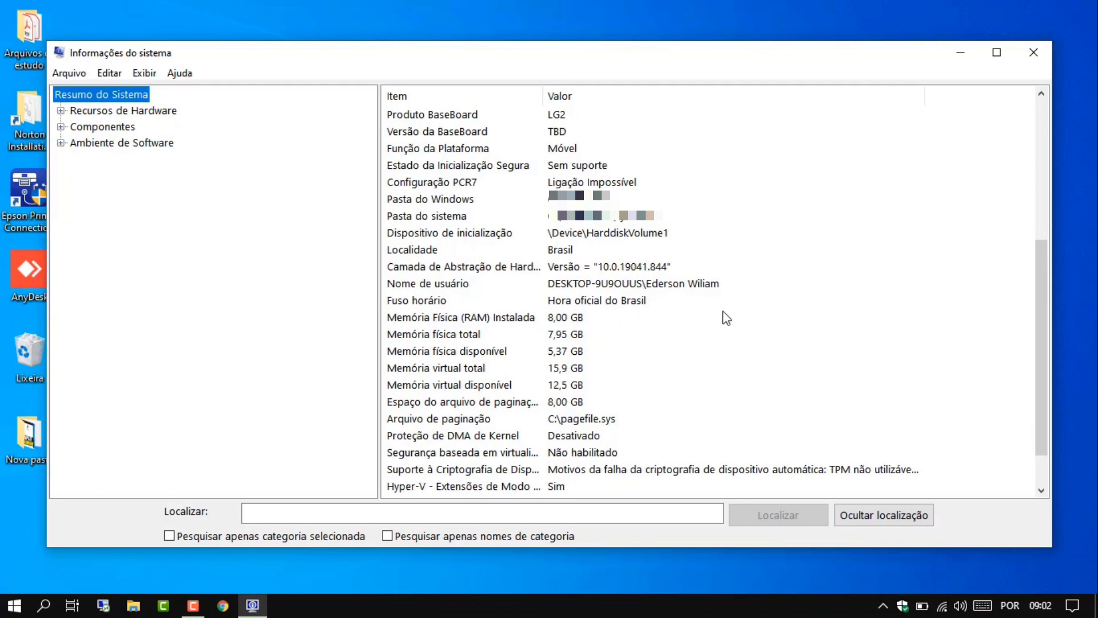
{"action": "scroll", "coordinate": [726, 316], "scroll_direction": "down", "scroll_amount": 1}
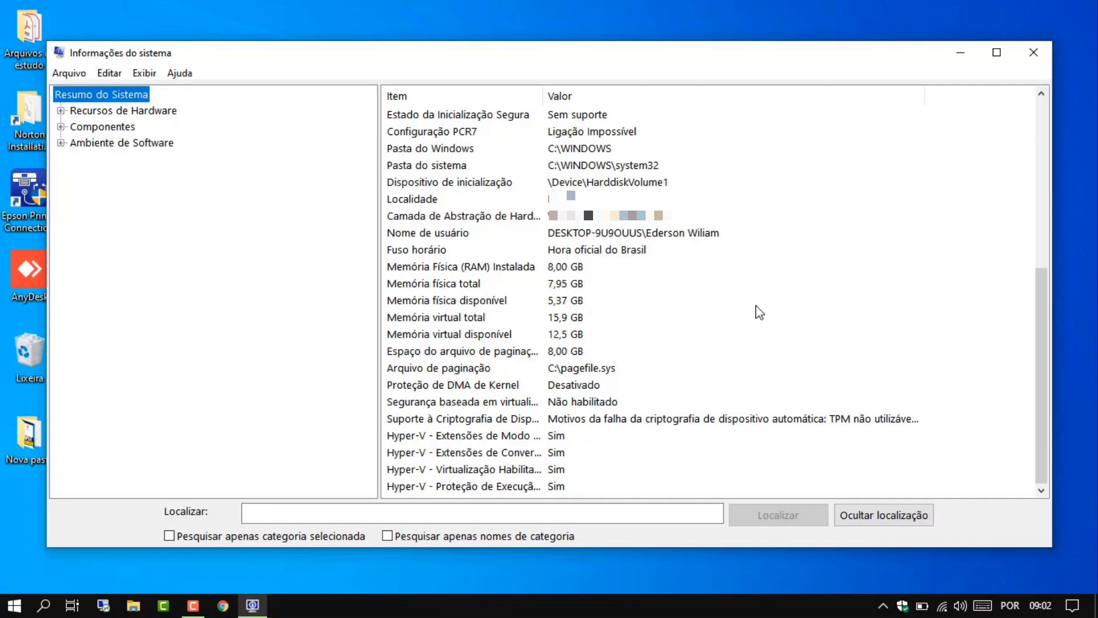
{"action": "scroll", "coordinate": [755, 305], "scroll_direction": "up", "scroll_amount": 6}
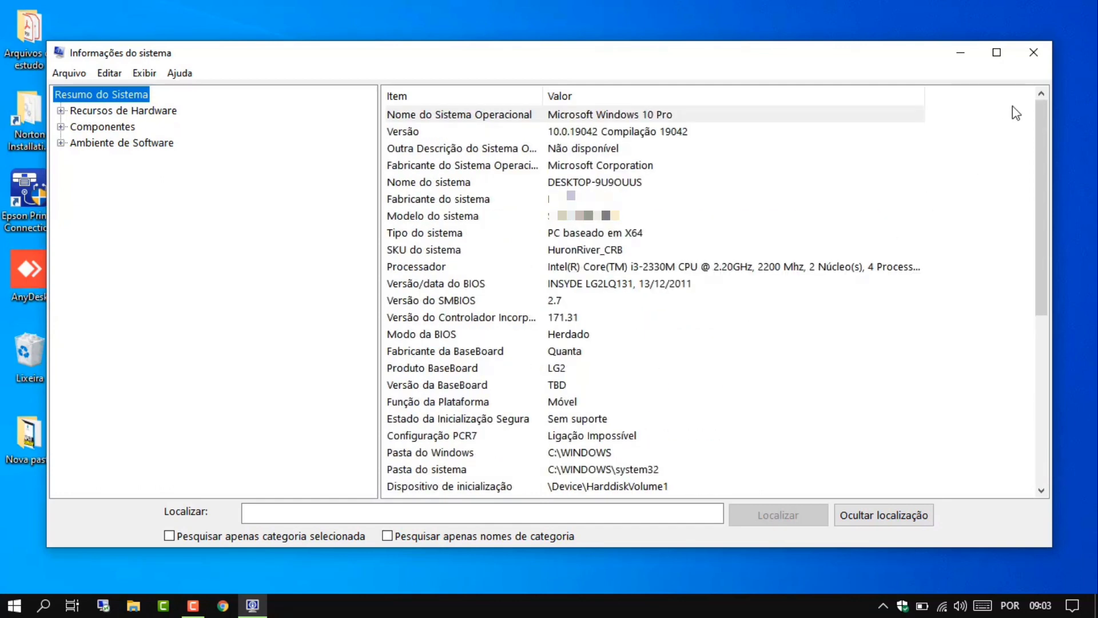
{"action": "left_click", "coordinate": [1033, 52]}
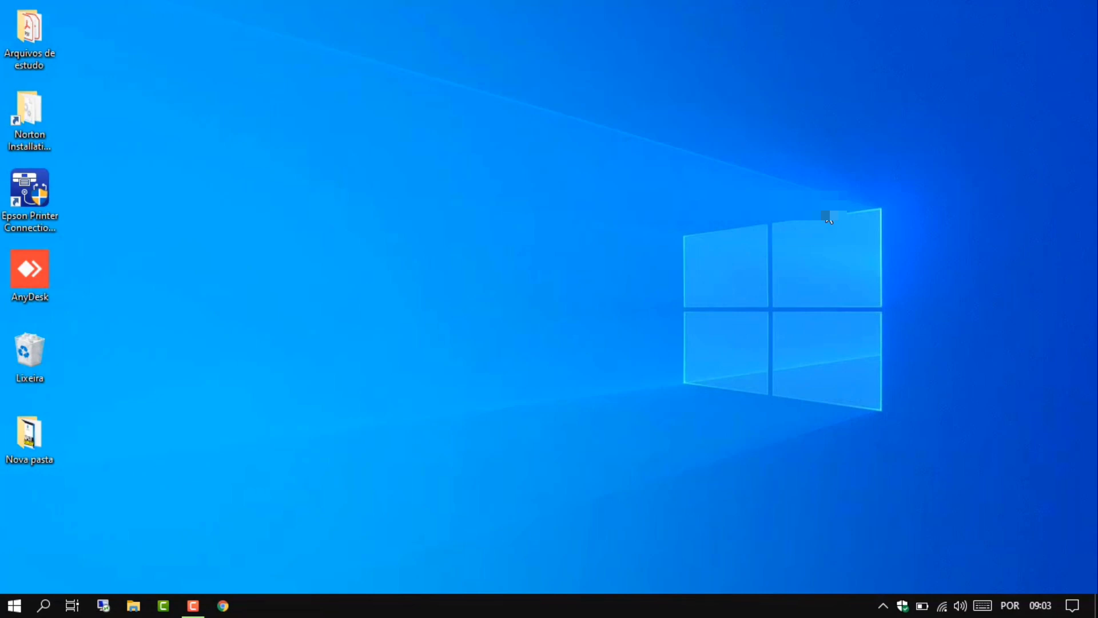
Open the Prompt de Comando and list the computer's system details with the systeminfo command
{"action": "key", "text": "super"}
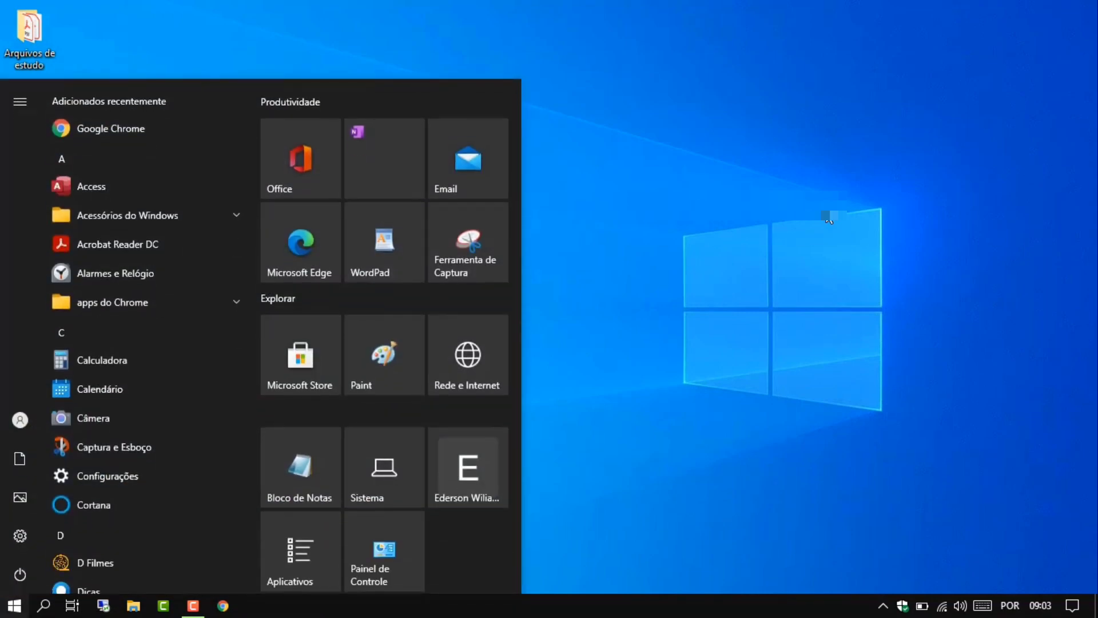
{"action": "type", "text": "cmc"}
{"action": "key", "text": "BackSpace"}
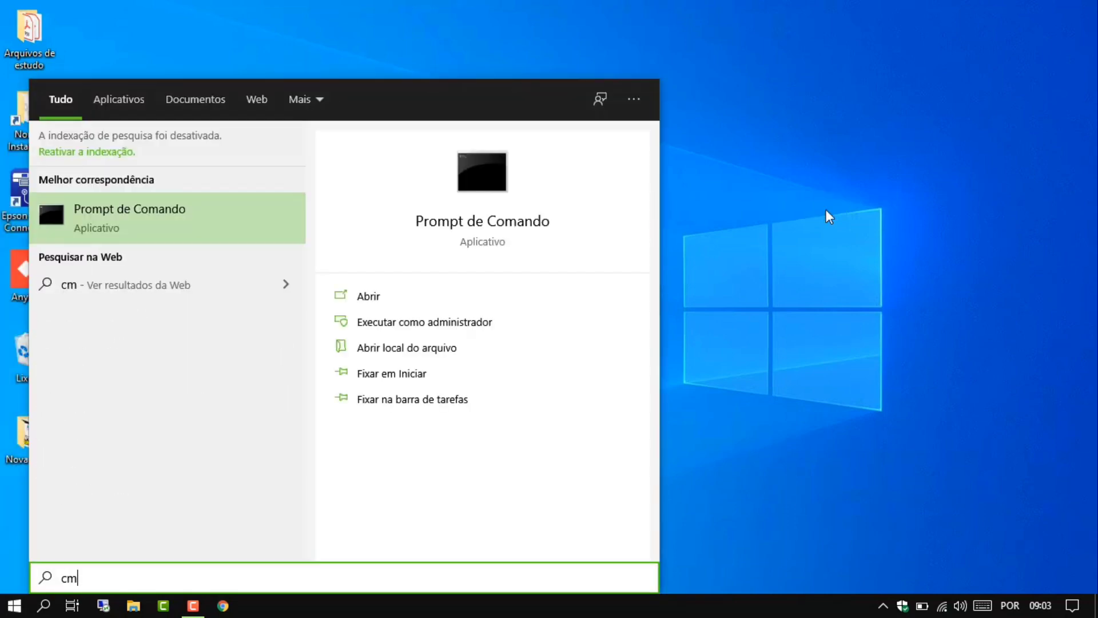
{"action": "type", "text": "d"}
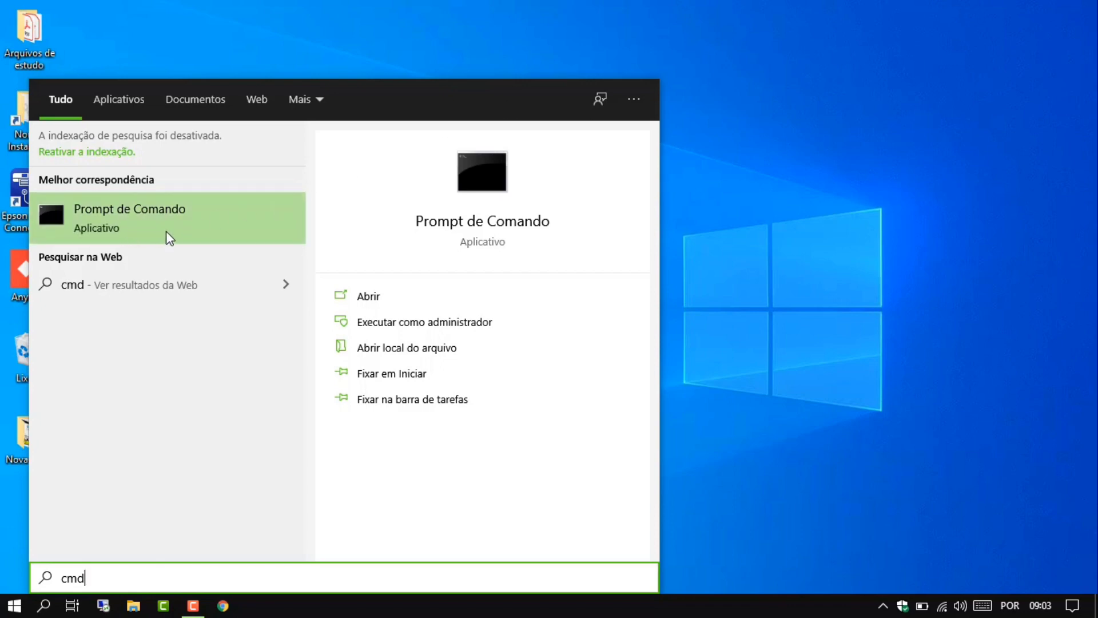
{"action": "left_click", "coordinate": [185, 216]}
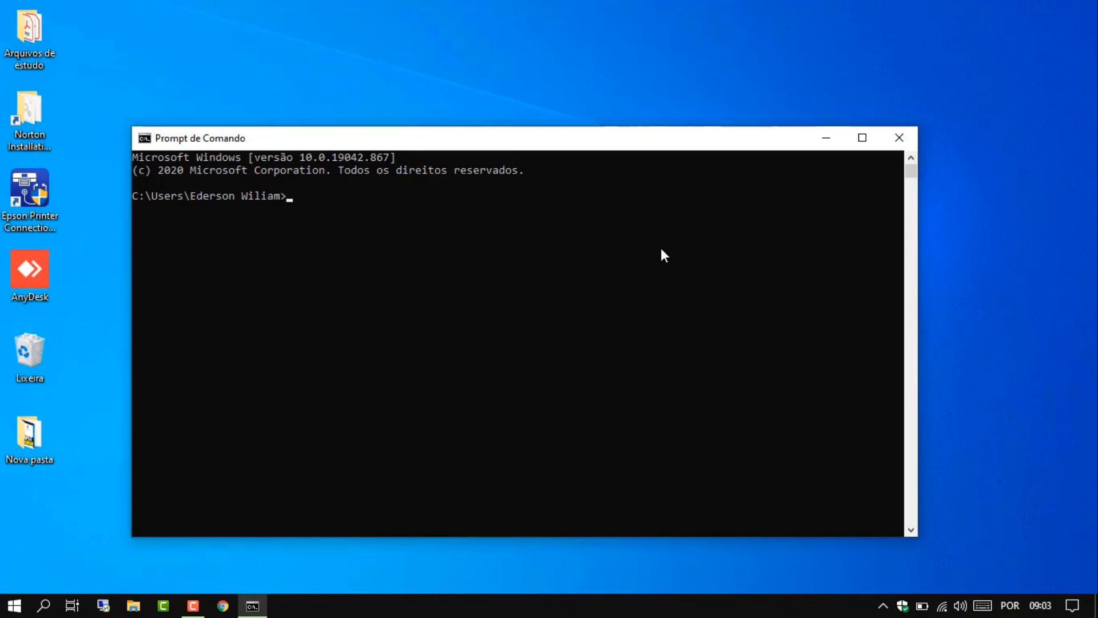
{"action": "type", "text": "systeminfo"}
{"action": "key", "text": "Return"}
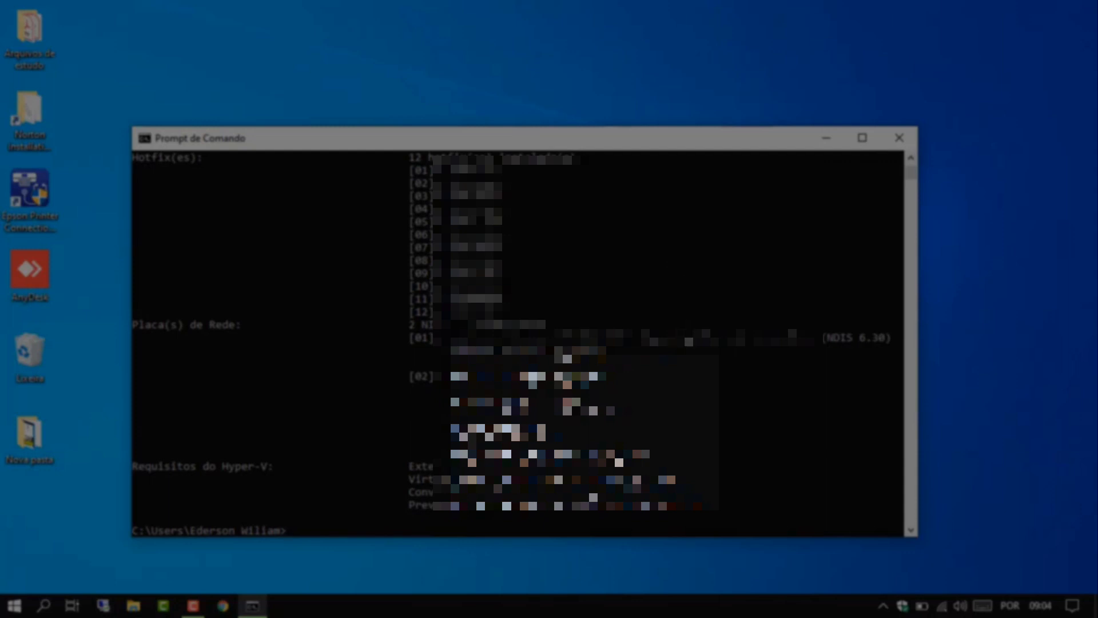
Read through the systeminfo output from the host name down to the network card and Hyper-V entries, and close the Prompt de Comando
{"action": "scroll", "coordinate": [718, 346], "scroll_direction": "up", "scroll_amount": 6}
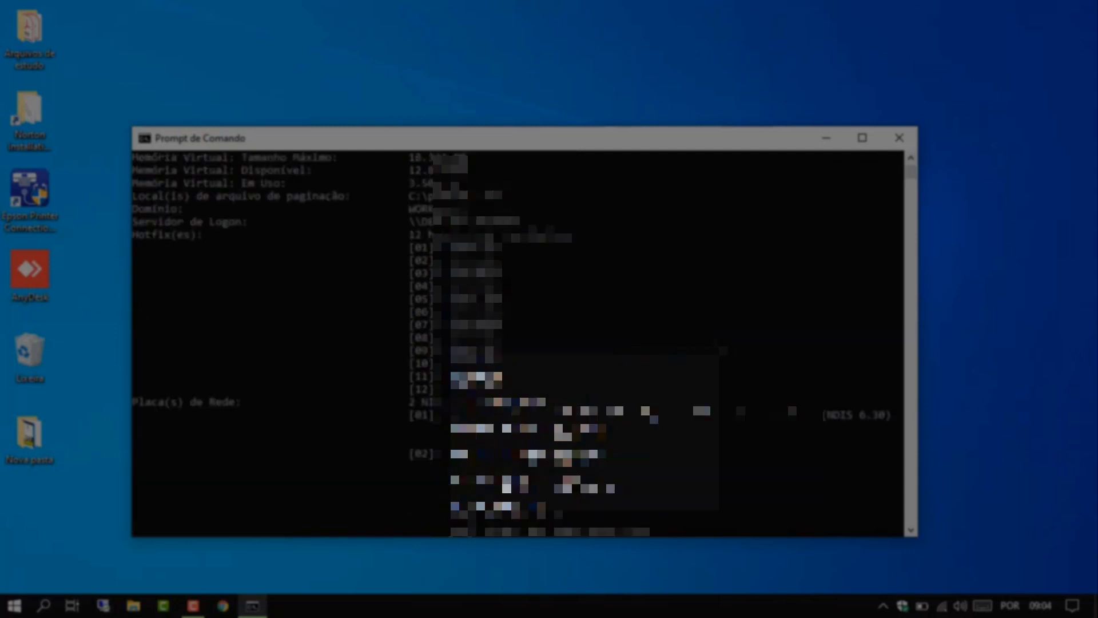
{"action": "scroll", "coordinate": [723, 350], "scroll_direction": "up", "scroll_amount": 6}
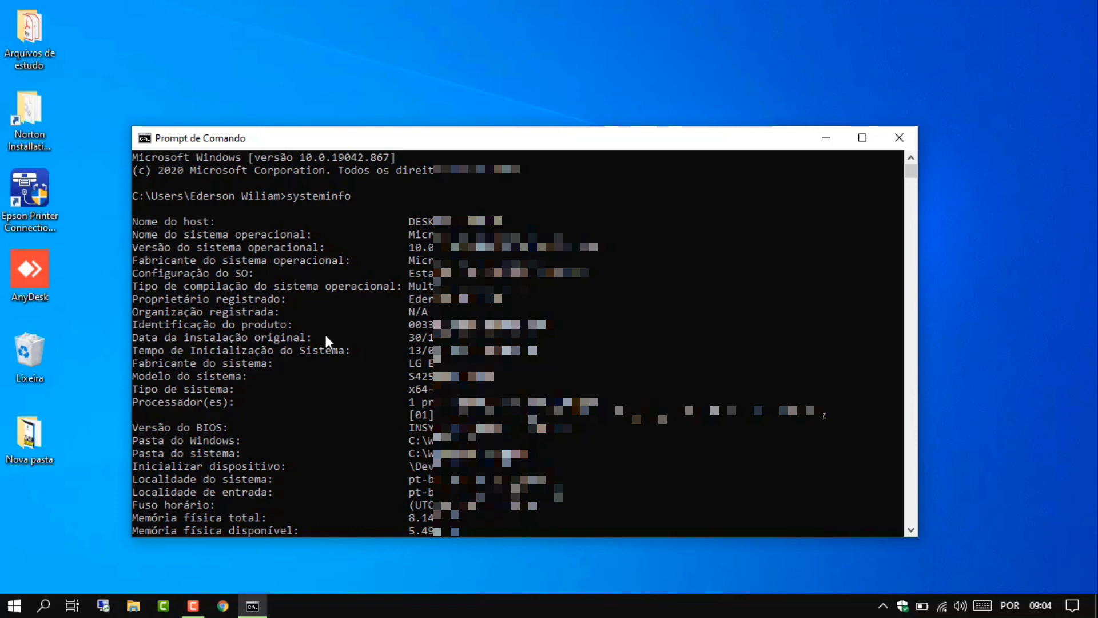
{"action": "scroll", "coordinate": [314, 337], "scroll_direction": "down", "scroll_amount": 1}
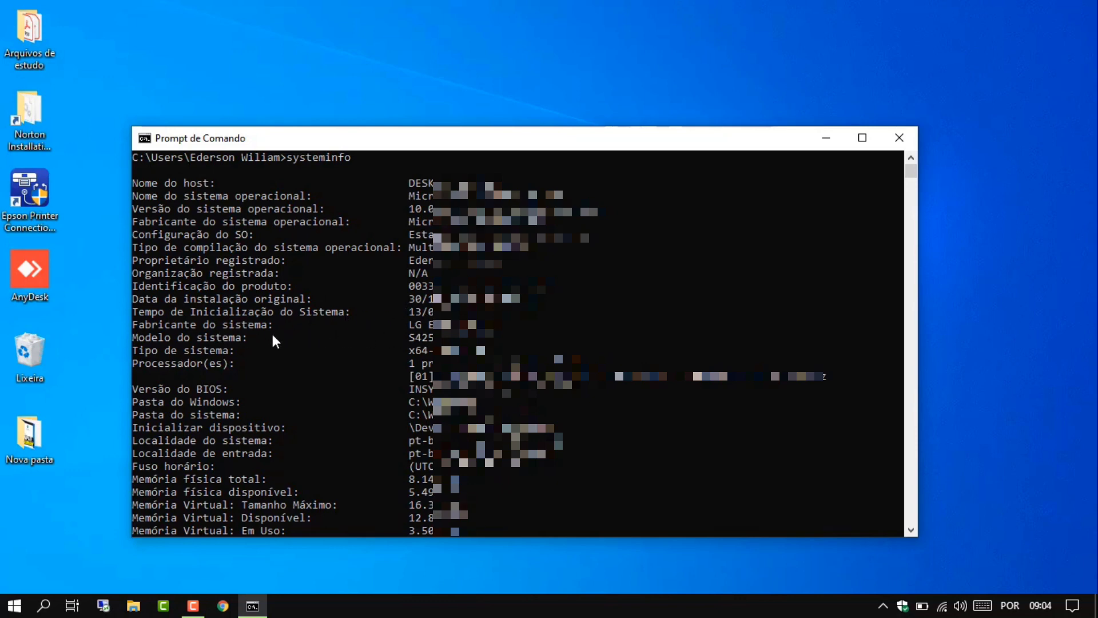
{"action": "scroll", "coordinate": [269, 338], "scroll_direction": "down", "scroll_amount": 1}
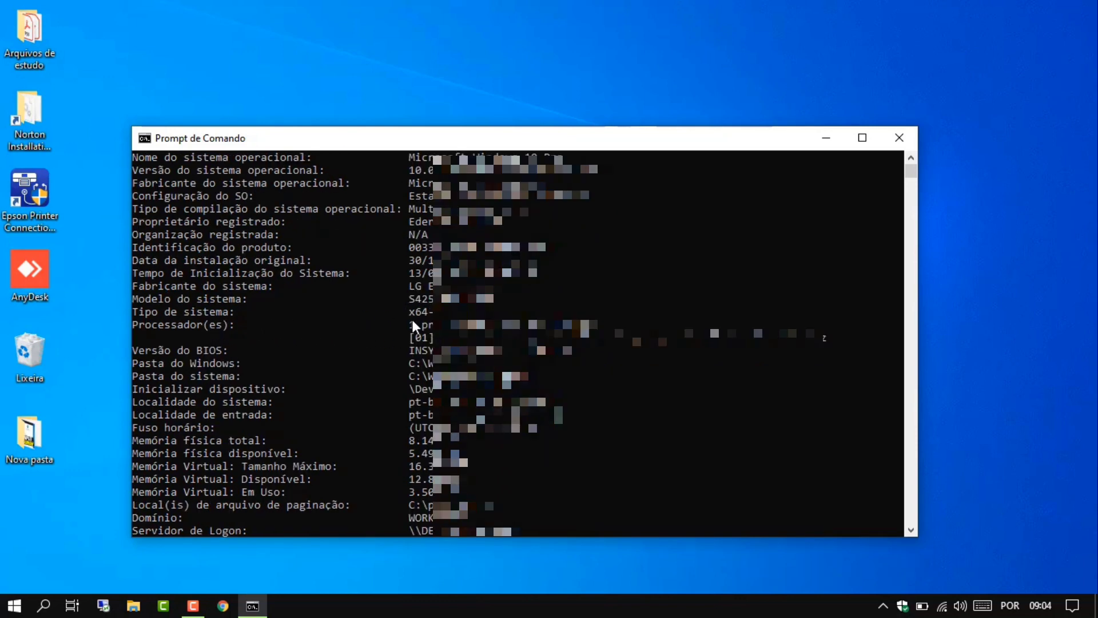
{"action": "scroll", "coordinate": [269, 360], "scroll_direction": "down", "scroll_amount": 1}
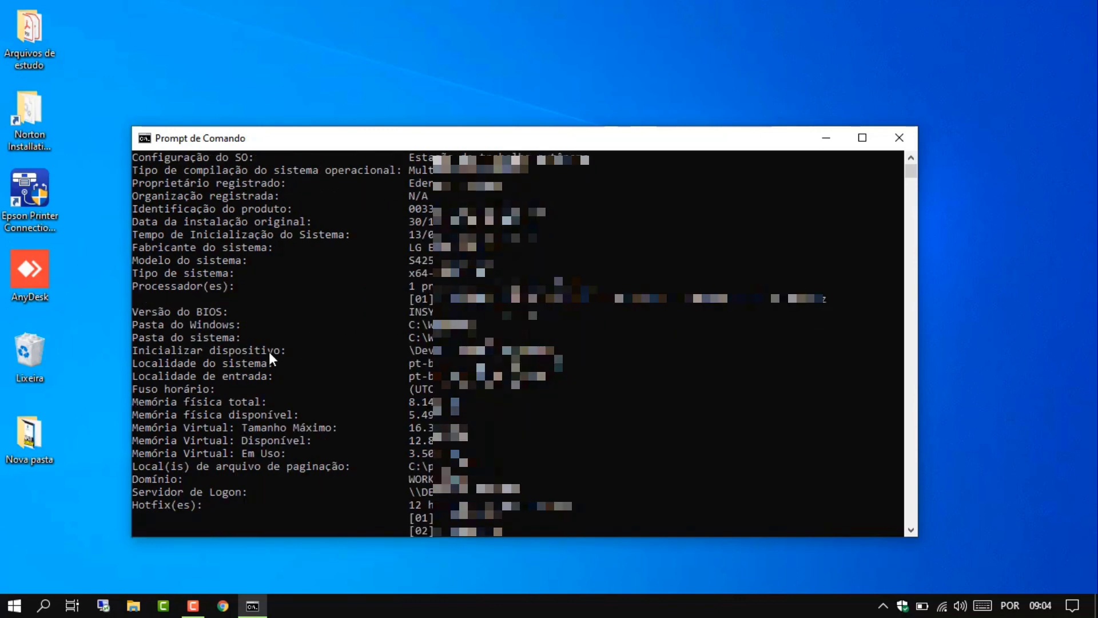
{"action": "scroll", "coordinate": [272, 351], "scroll_direction": "down", "scroll_amount": 2}
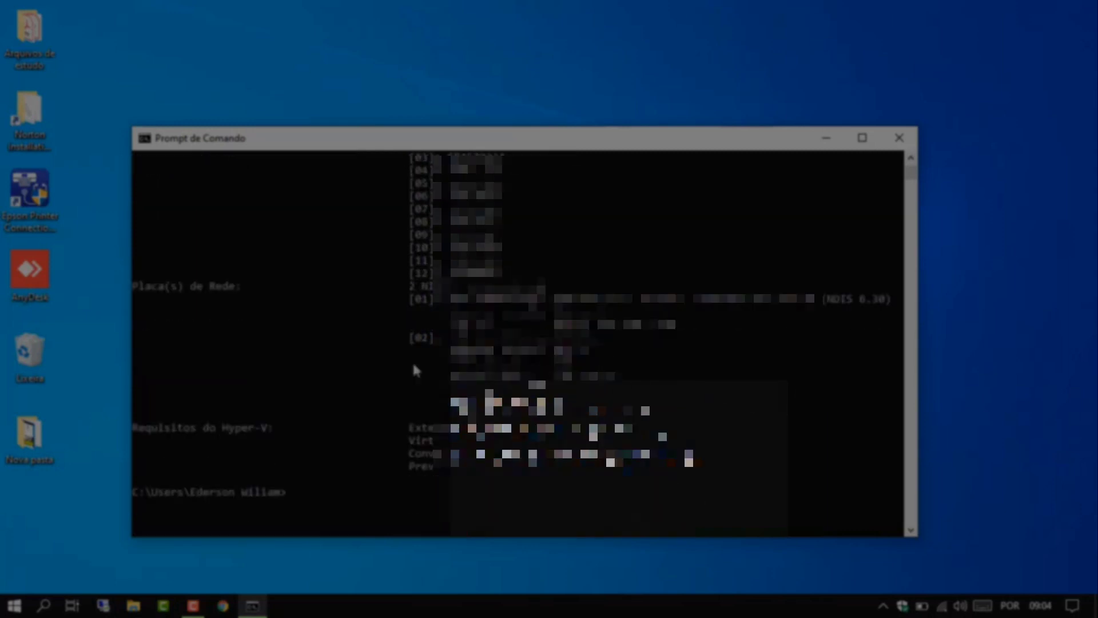
{"action": "scroll", "coordinate": [338, 358], "scroll_direction": "down", "scroll_amount": 1}
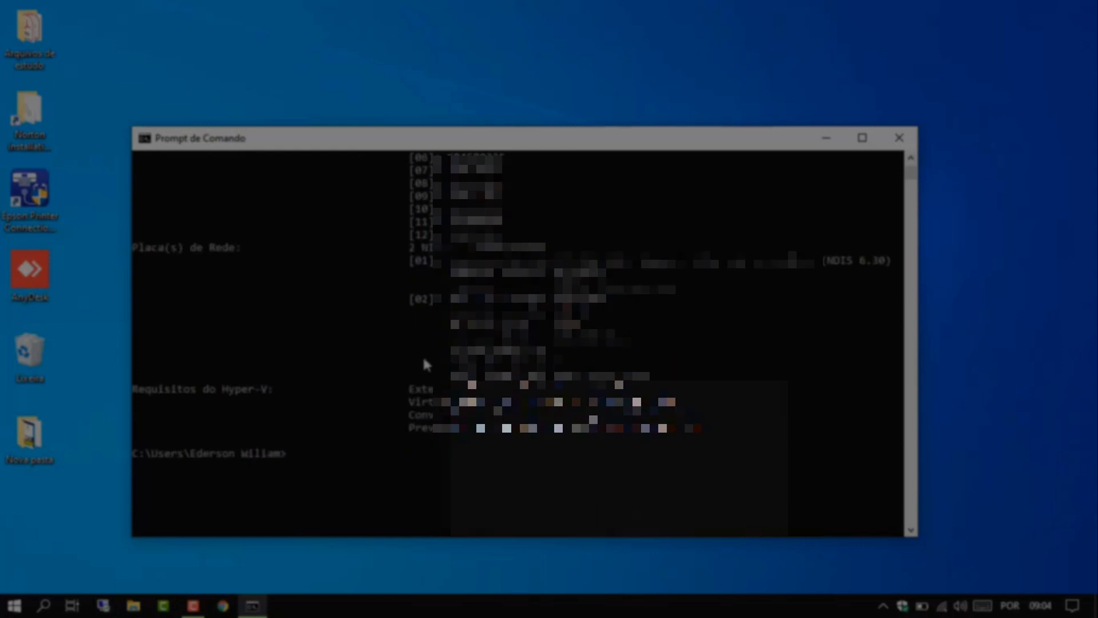
{"action": "scroll", "coordinate": [426, 365], "scroll_direction": "down", "scroll_amount": 1}
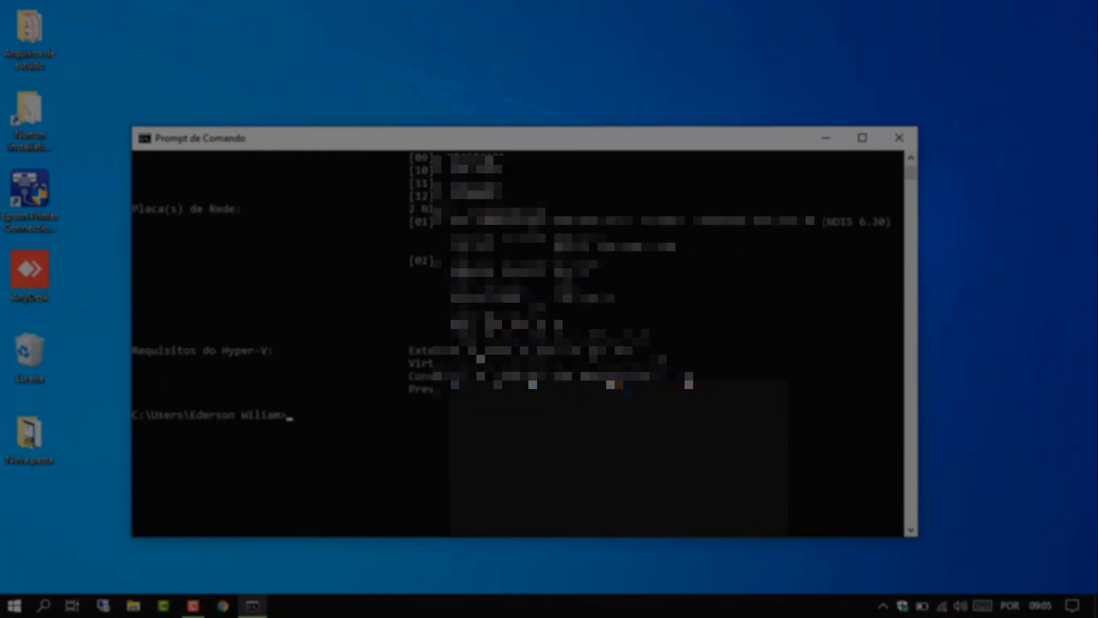
{"action": "scroll", "coordinate": [566, 315], "scroll_direction": "down", "scroll_amount": 1}
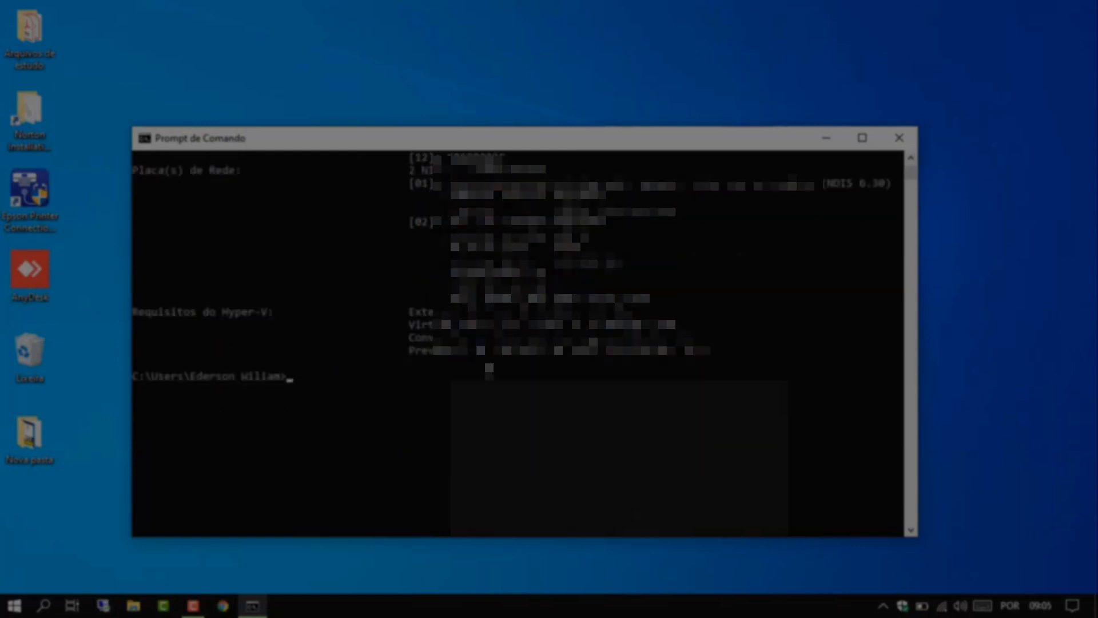
{"action": "scroll", "coordinate": [486, 366], "scroll_direction": "down", "scroll_amount": 5}
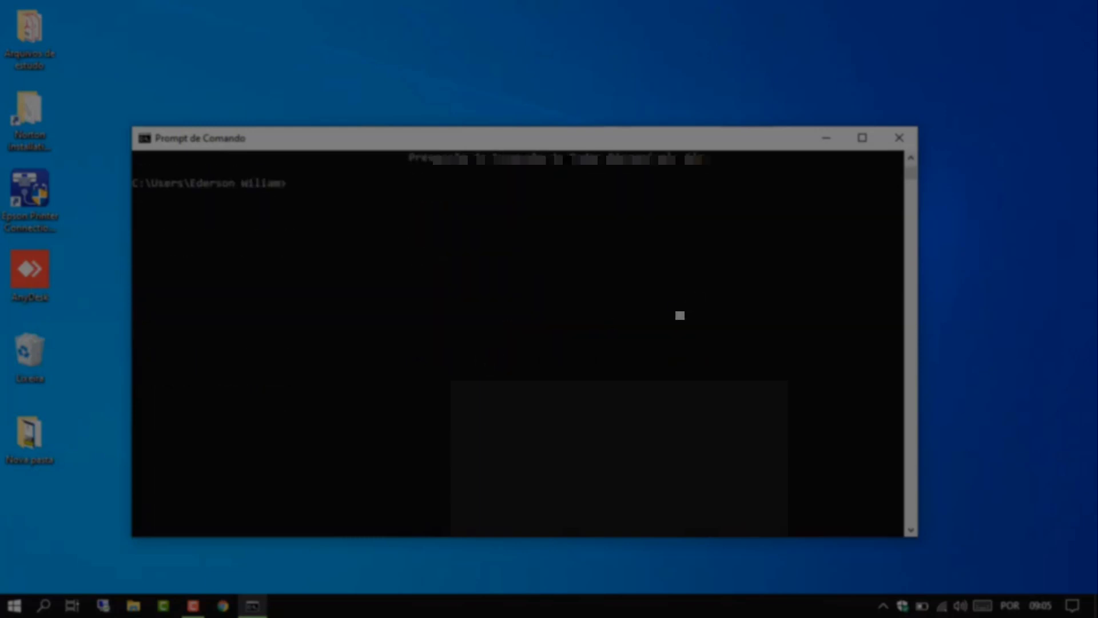
{"action": "left_click", "coordinate": [899, 138]}
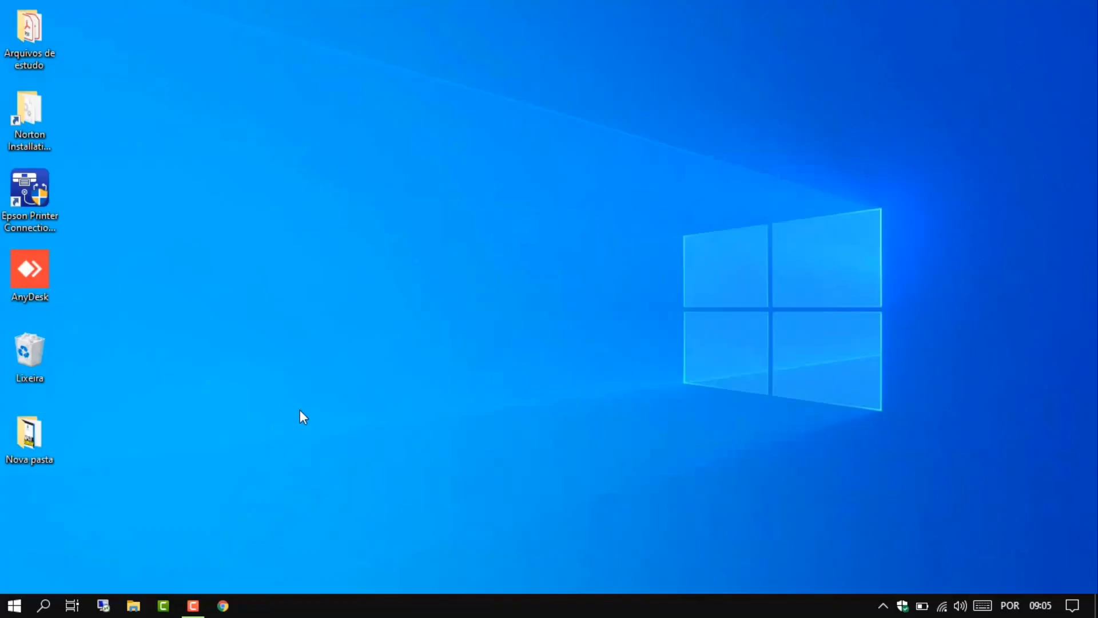